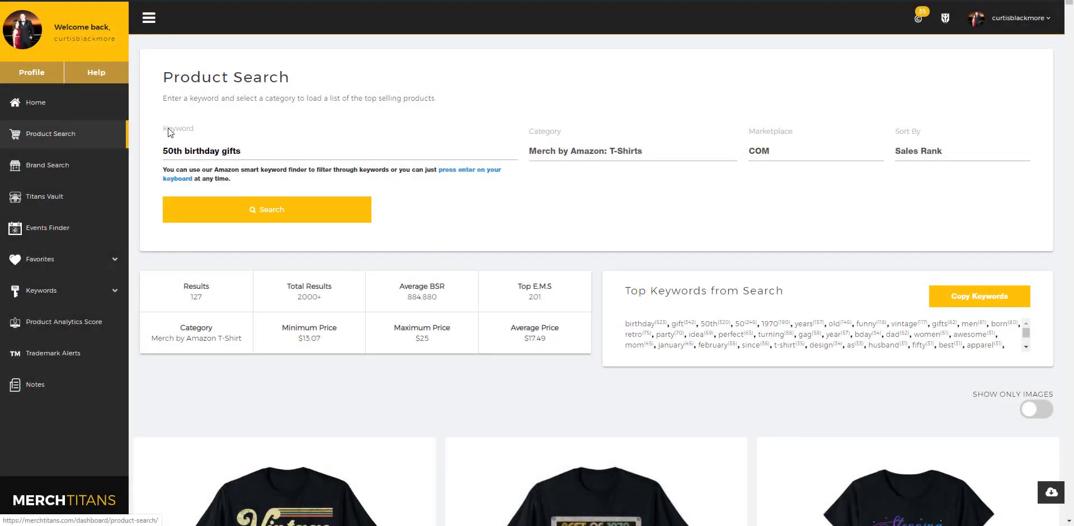
# Step: Review the available category, marketplace and sort options for the "50th birthday gifts" product search
pyautogui.click(258, 152)
pyautogui.click(549, 154)
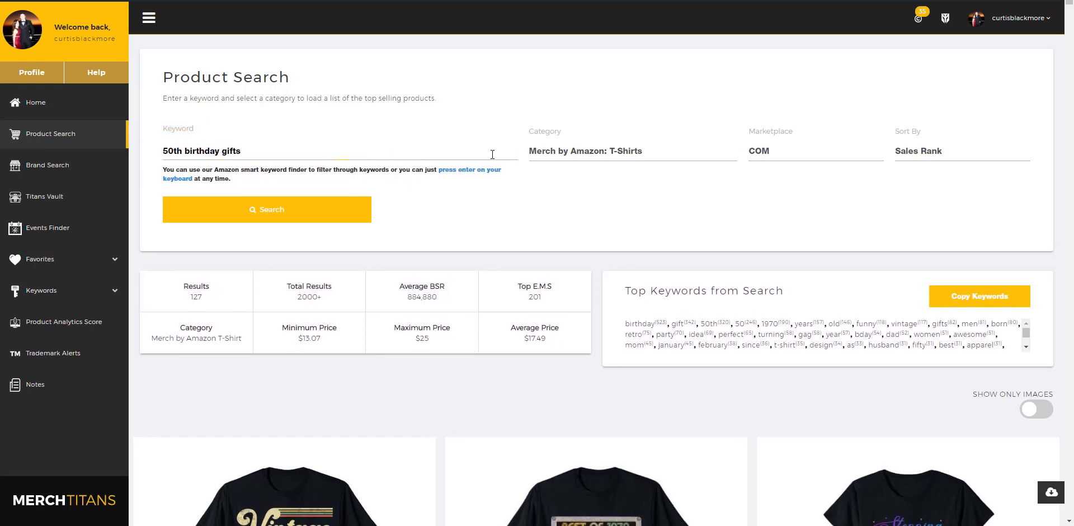
pyautogui.click(562, 150)
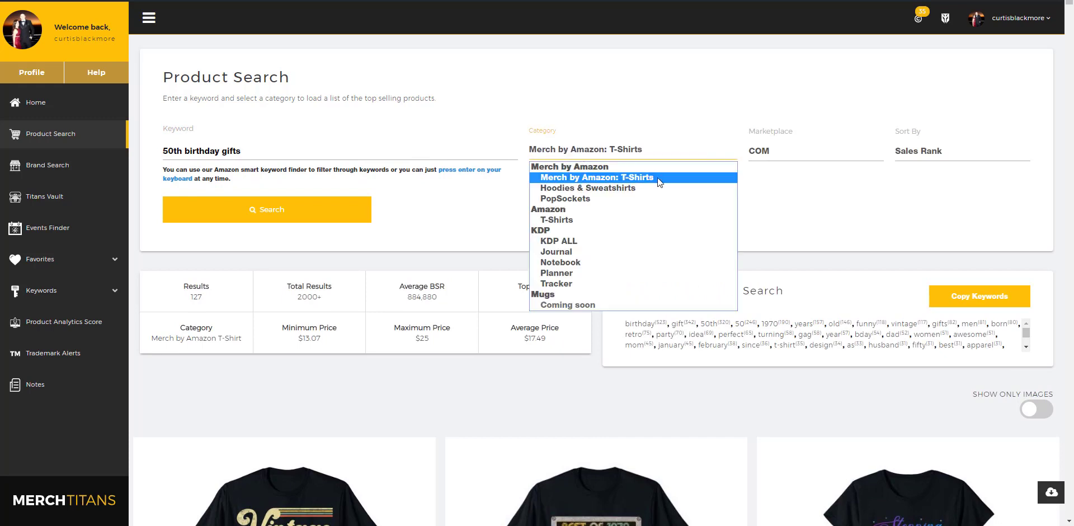
pyautogui.click(794, 172)
pyautogui.click(778, 153)
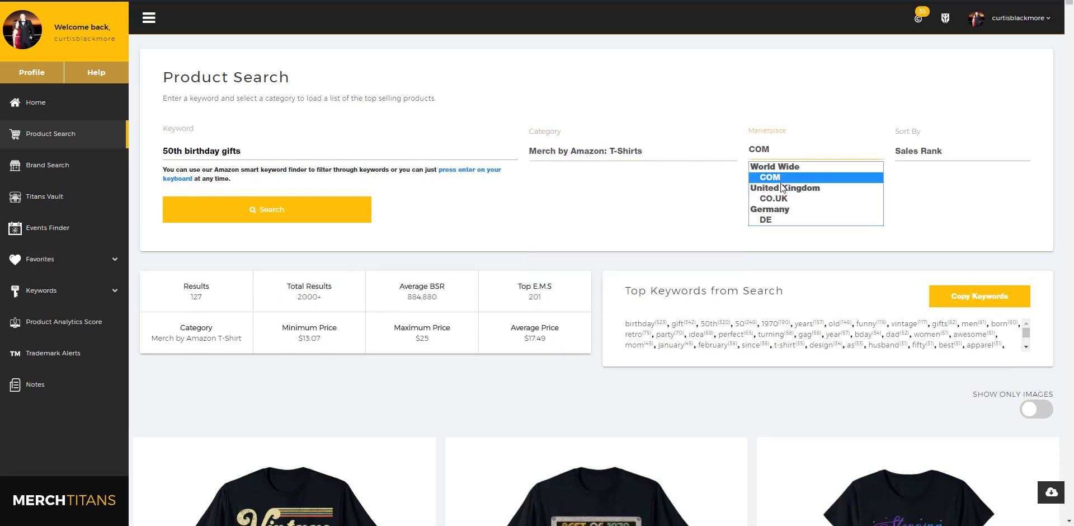
pyautogui.click(782, 178)
pyautogui.click(919, 152)
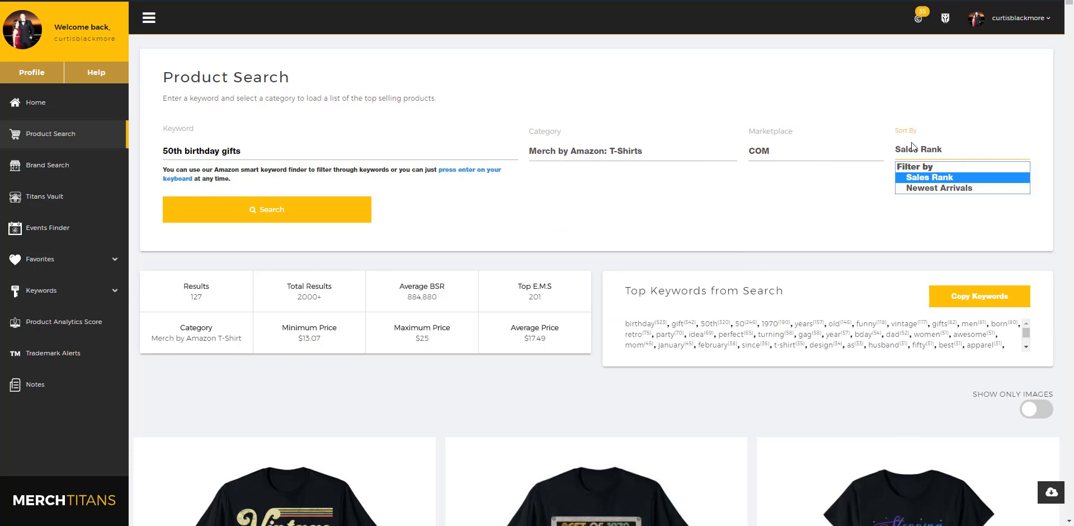
pyautogui.click(917, 151)
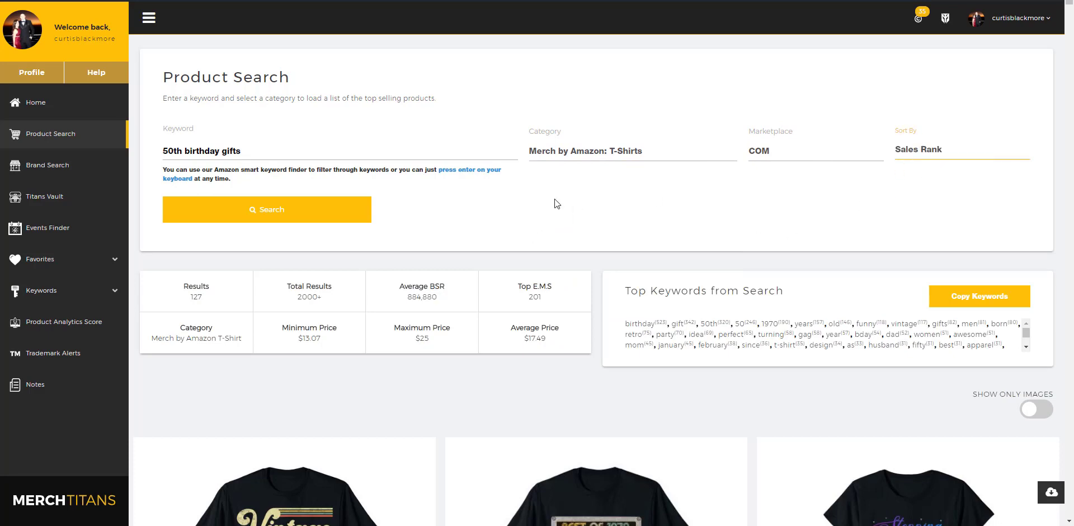
# Step: Examine the search summary statistics, including result counts, average BSR, top estimated monthly sales and the minimum, maximum and average prices
pyautogui.scroll(-3, 560, 199)
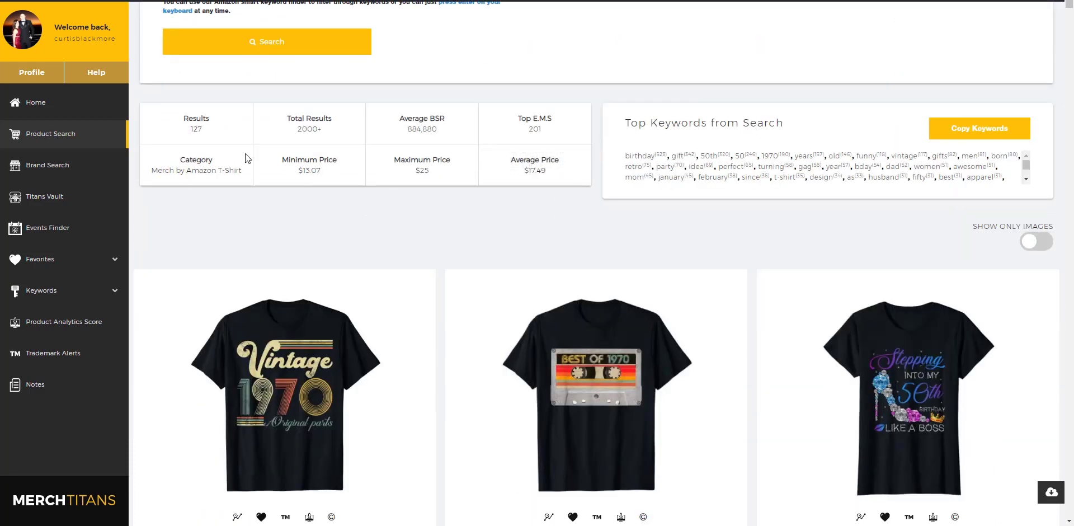
pyautogui.moveTo(203, 129)
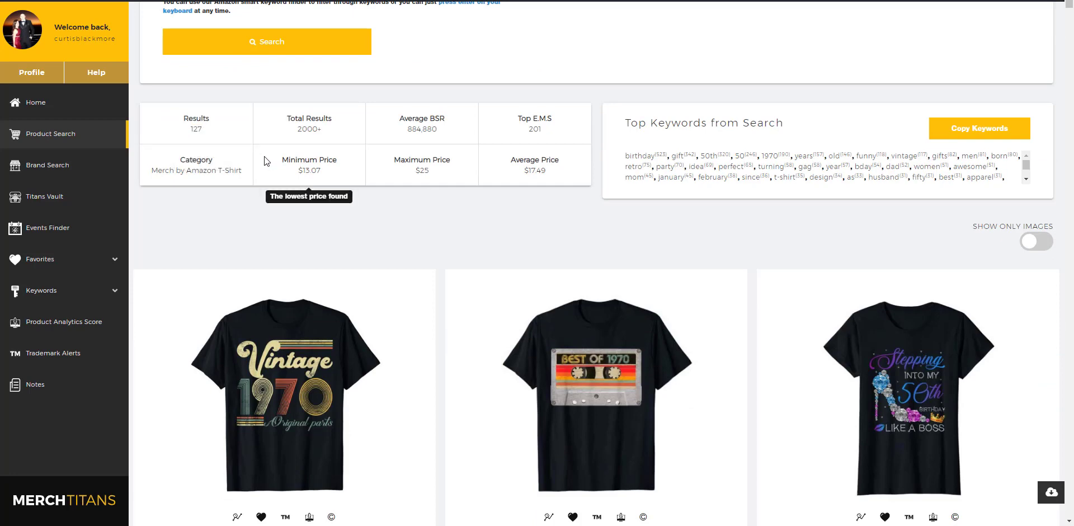
pyautogui.scroll(3, 442, 240)
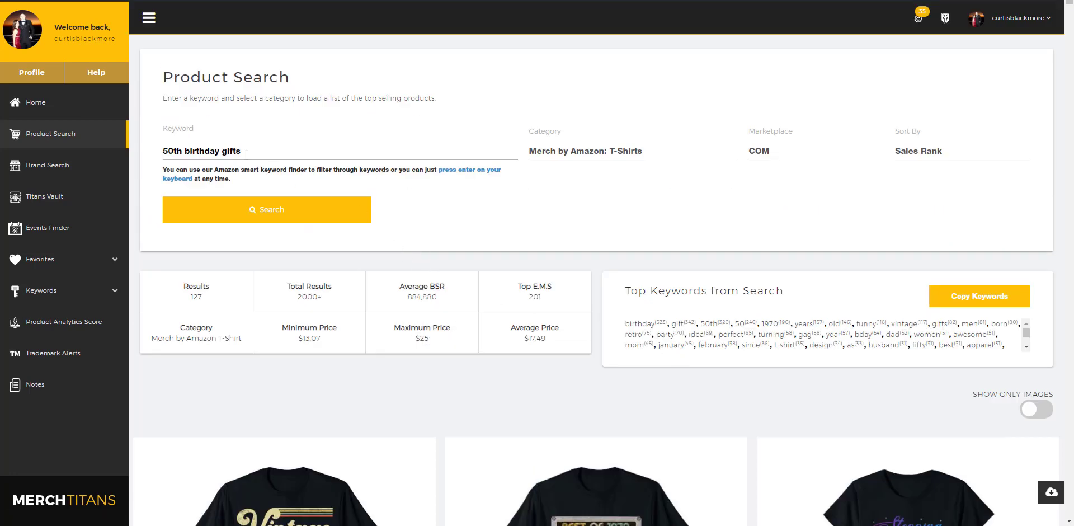
pyautogui.scroll(-3, 508, 273)
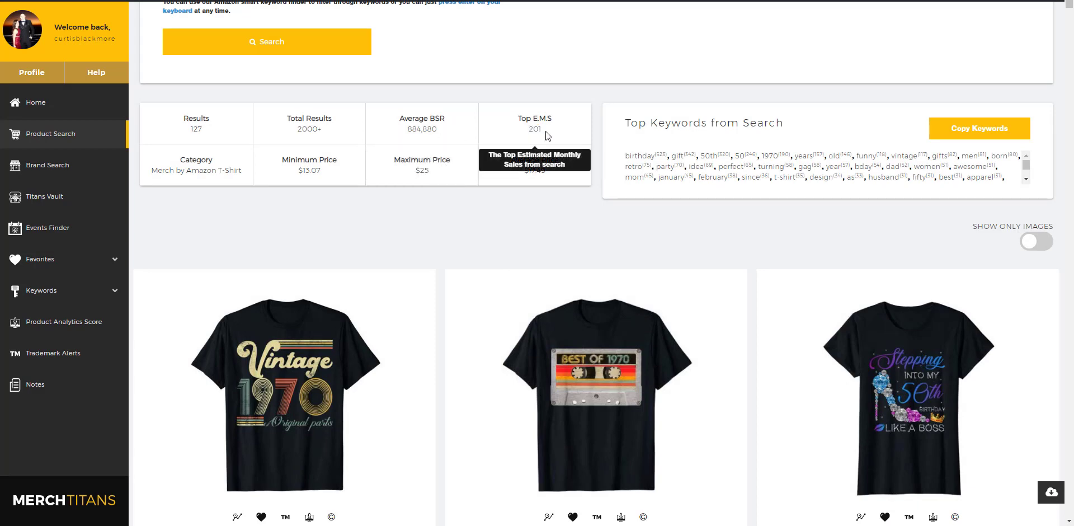
pyautogui.scroll(-4, 364, 242)
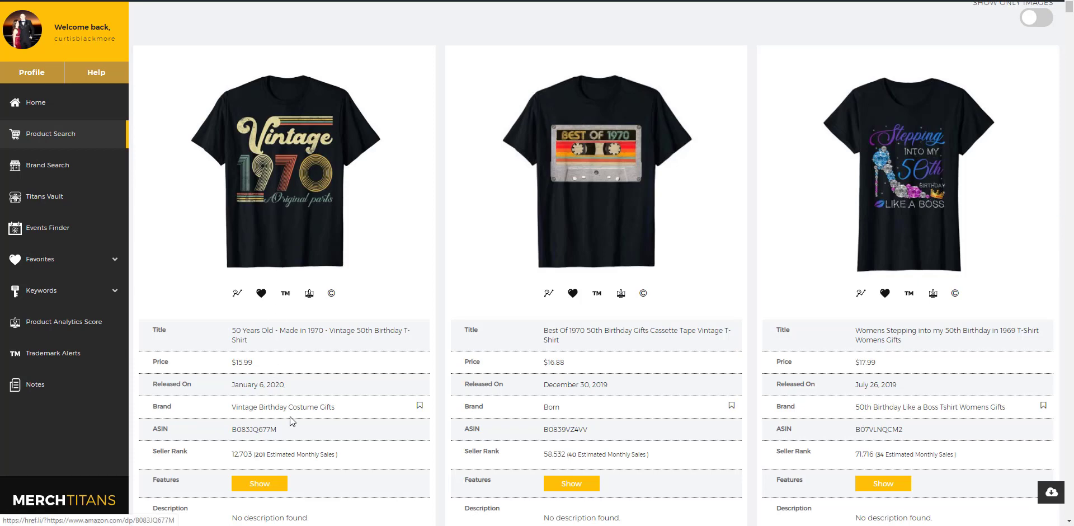
pyautogui.scroll(-1, 288, 420)
pyautogui.scroll(8, 262, 397)
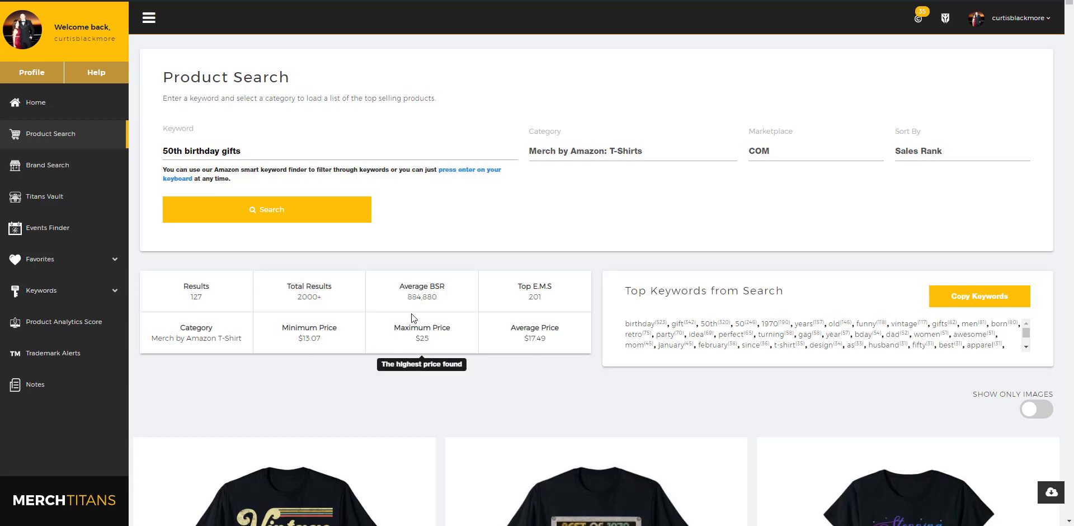
pyautogui.moveTo(559, 342); pyautogui.dragTo(518, 345)
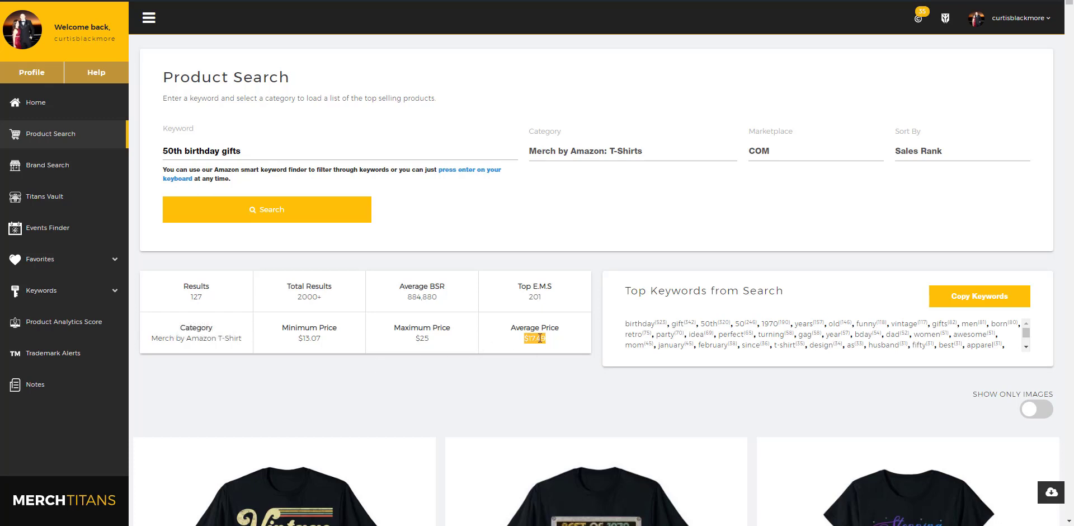
# Step: Examine the Top Keywords from Search list and how often words such as "gift" and "50th" occur
pyautogui.click(649, 308)
pyautogui.moveTo(629, 291); pyautogui.dragTo(860, 297)
pyautogui.click(860, 297)
pyautogui.moveTo(627, 341); pyautogui.dragTo(629, 320)
pyautogui.click(573, 342)
pyautogui.scroll(-4, 573, 341)
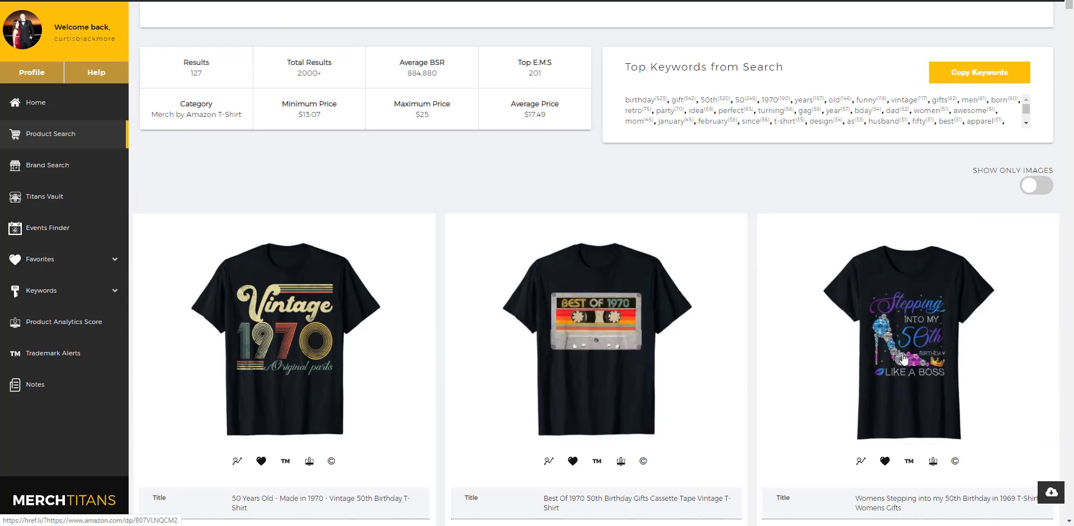
pyautogui.scroll(4, 907, 356)
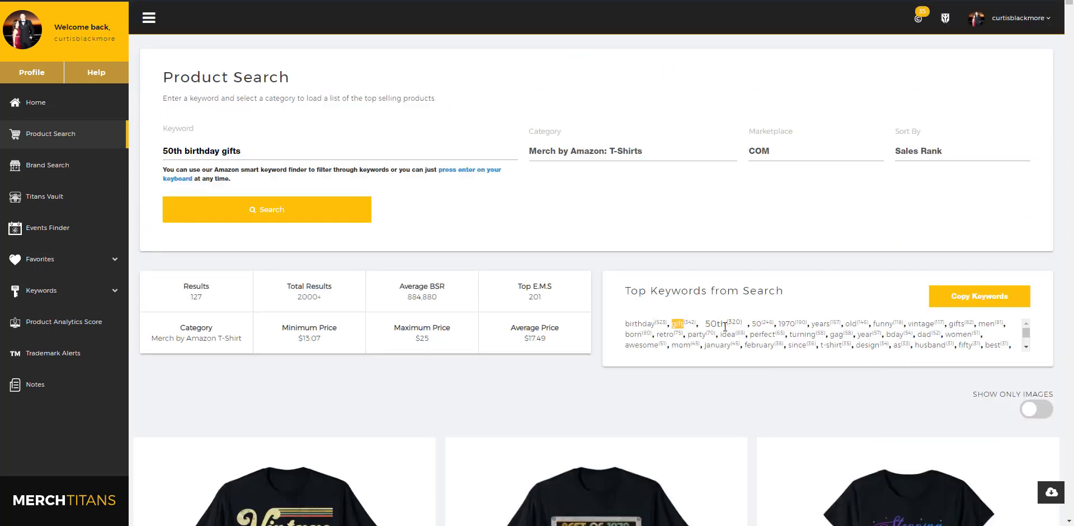
pyautogui.doubleClick(715, 325)
pyautogui.click(716, 326)
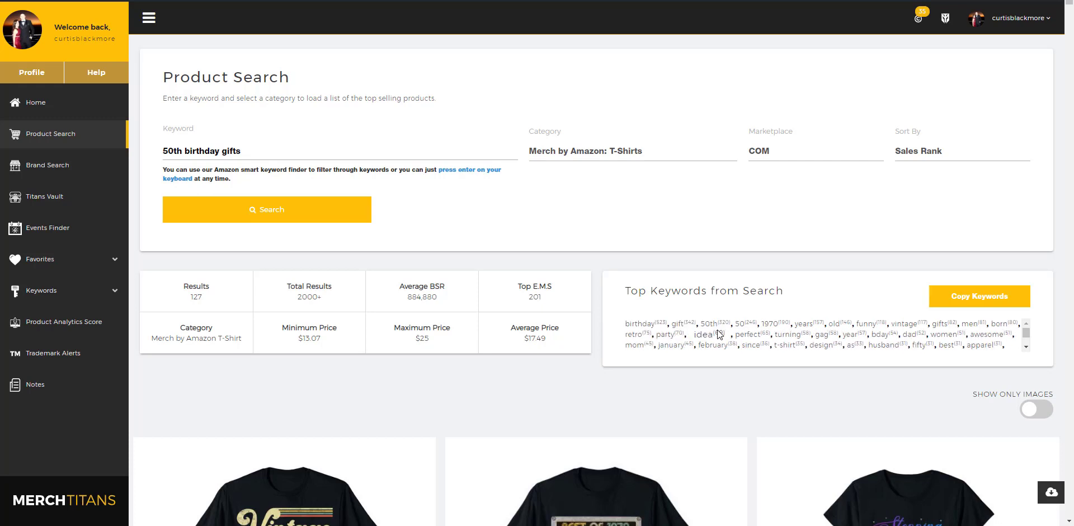
# Step: Copy the top keywords from the search to the clipboard and dismiss the message
pyautogui.click(963, 301)
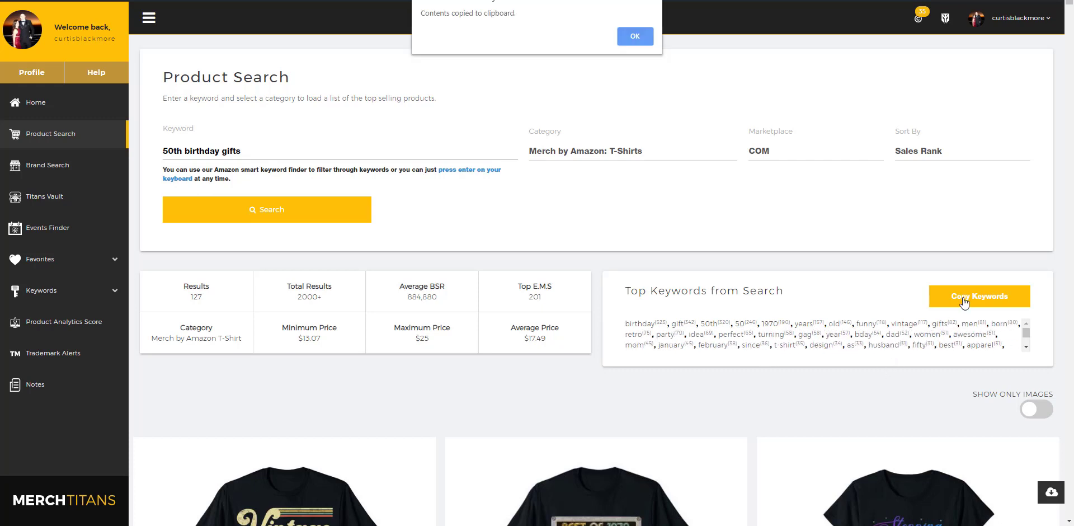
pyautogui.click(645, 38)
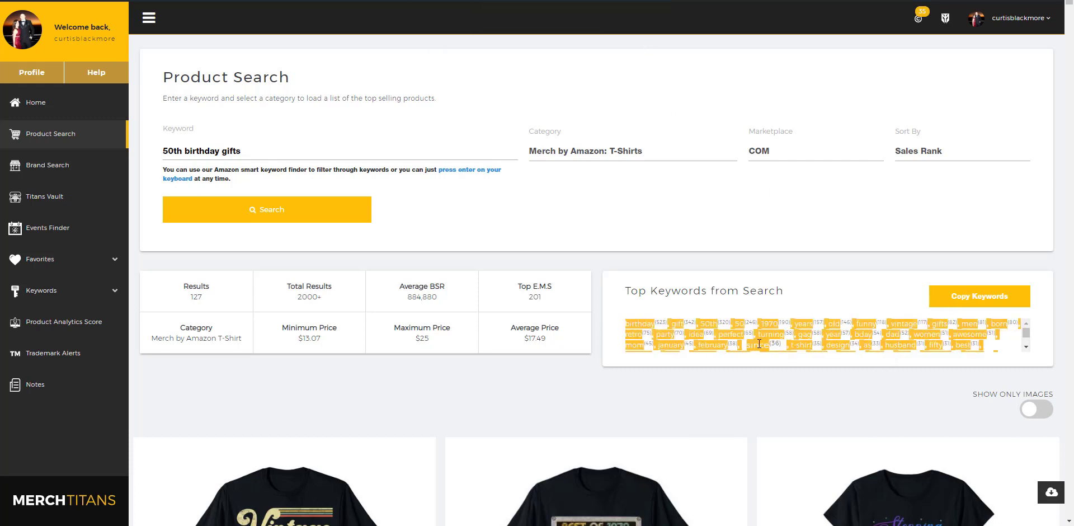
pyautogui.click(700, 389)
# Step: Look over the first product listings and limit the search results to images only
pyautogui.scroll(-6, 720, 401)
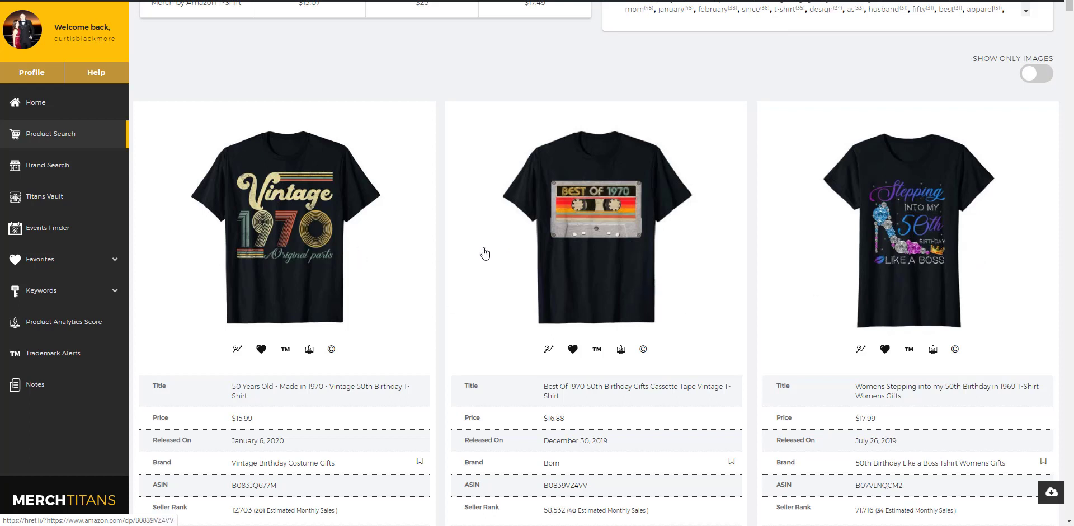
pyautogui.scroll(-1, 481, 248)
pyautogui.scroll(3, 560, 266)
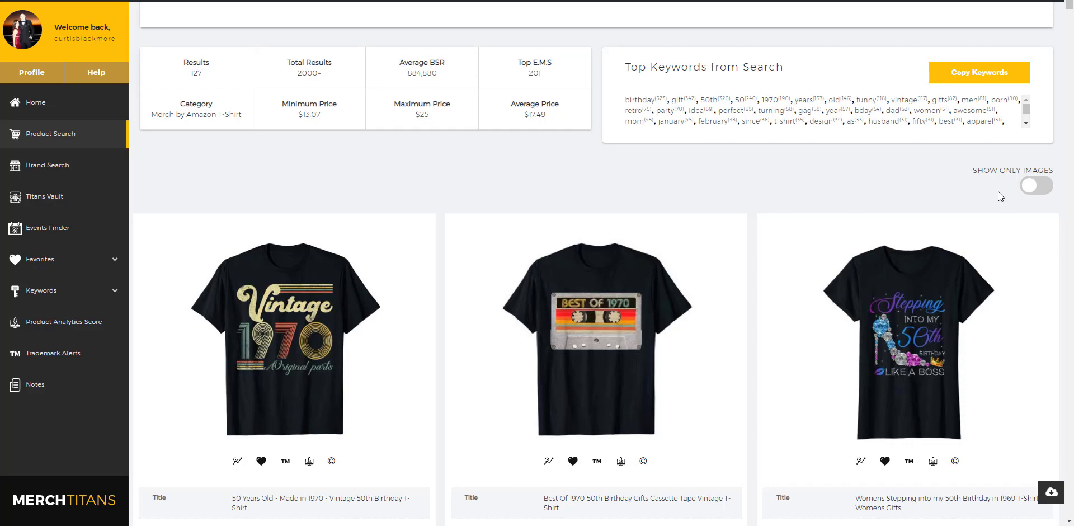
pyautogui.scroll(-5, 214, 259)
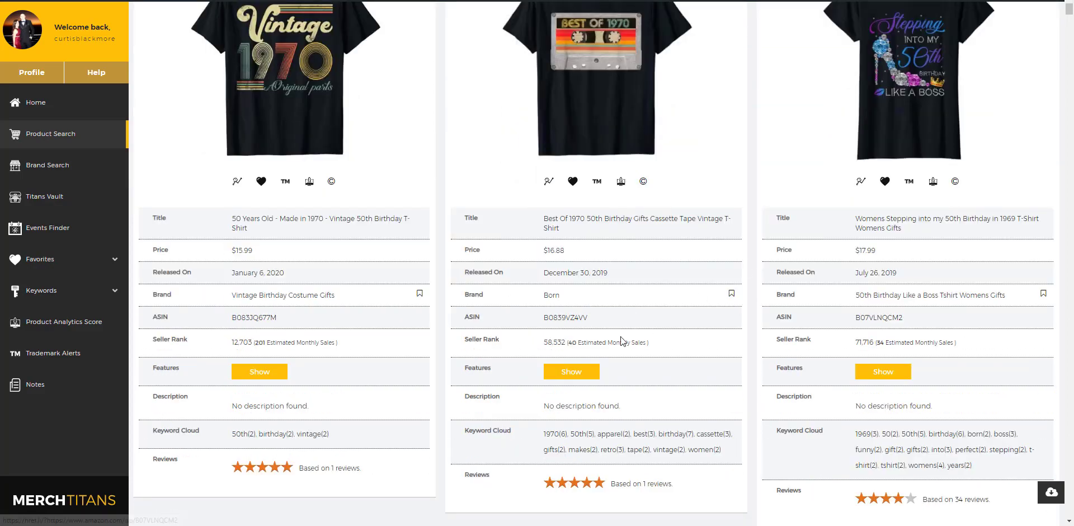
pyautogui.scroll(4, 971, 276)
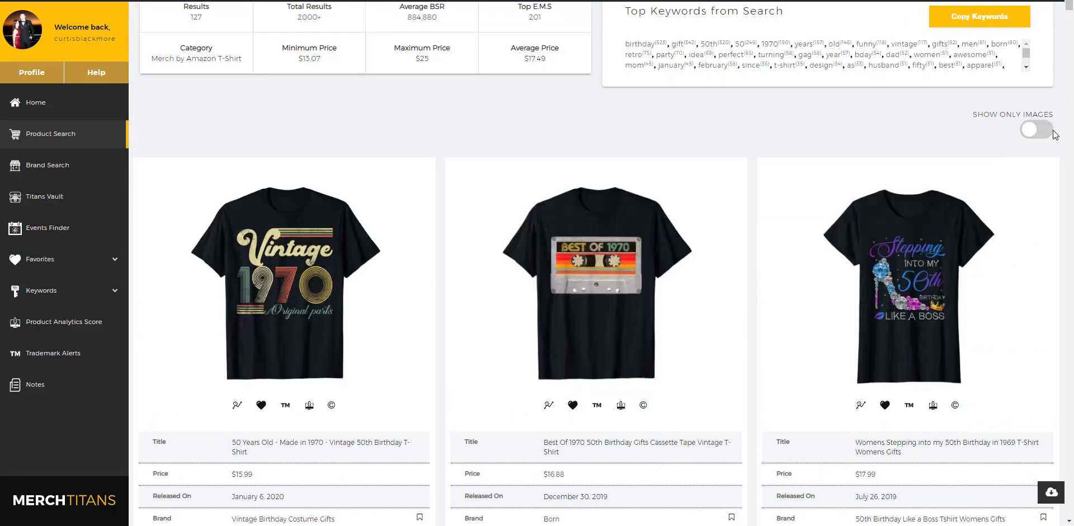
pyautogui.click(1035, 131)
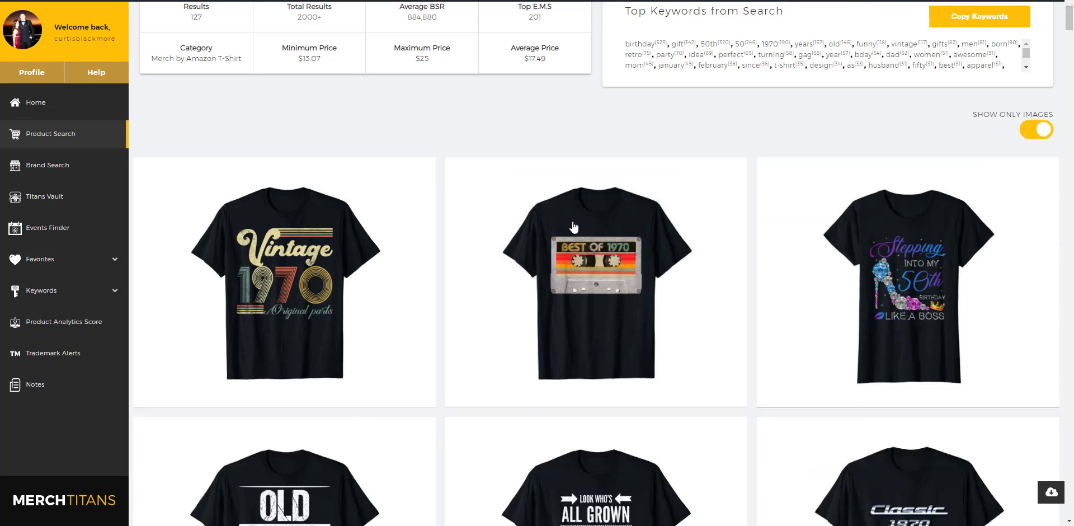
# Step: Browse the shirt designs in the image-only results and bring back the full product details
pyautogui.scroll(-2, 672, 168)
pyautogui.scroll(-5, 895, 257)
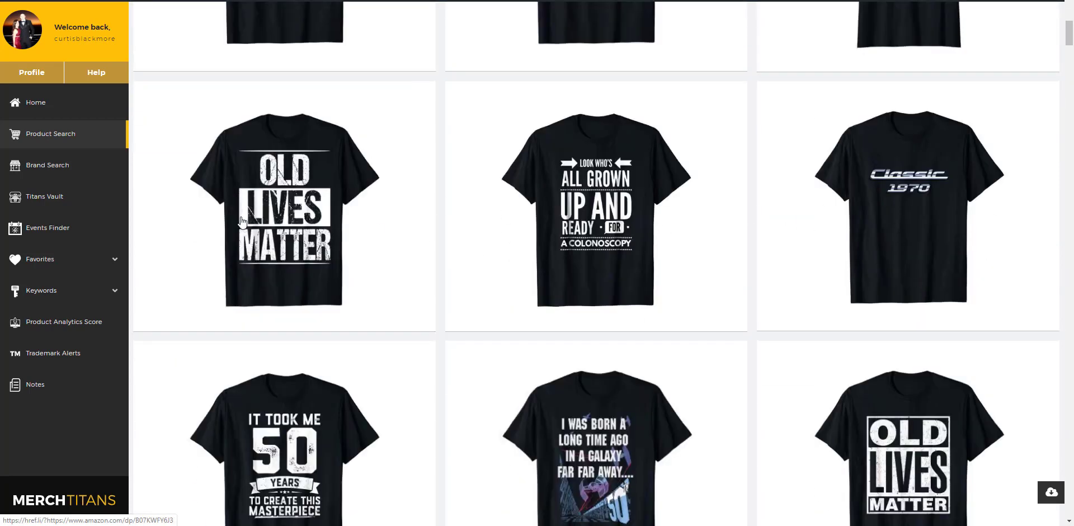
pyautogui.scroll(-3, 866, 250)
pyautogui.scroll(7, 866, 250)
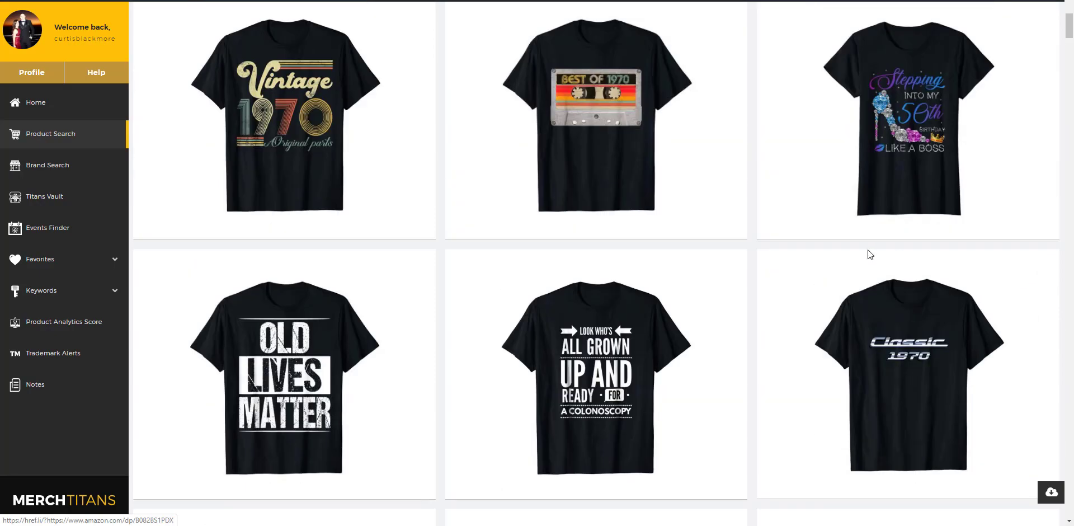
pyautogui.scroll(-14, 868, 255)
pyautogui.scroll(-9, 867, 255)
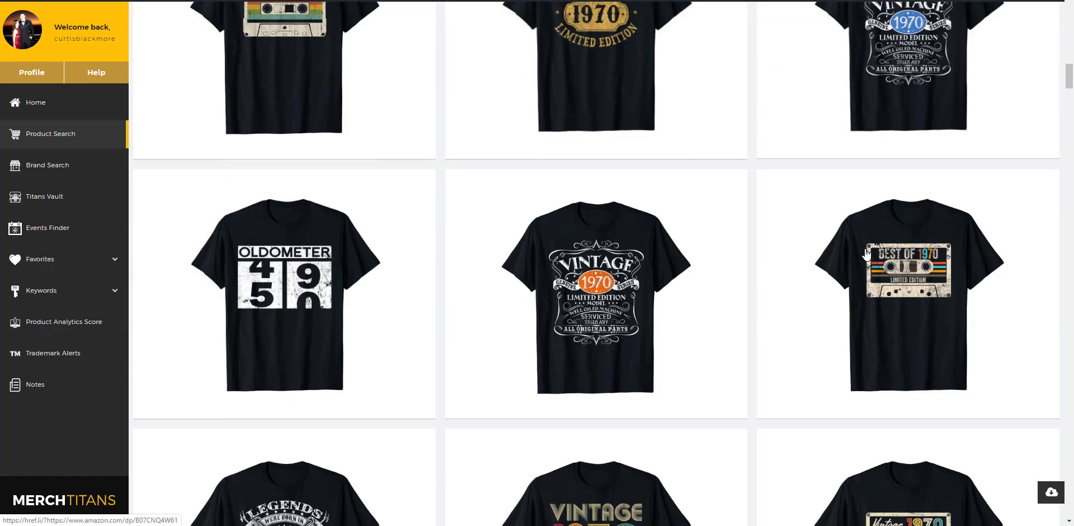
pyautogui.scroll(-3, 859, 278)
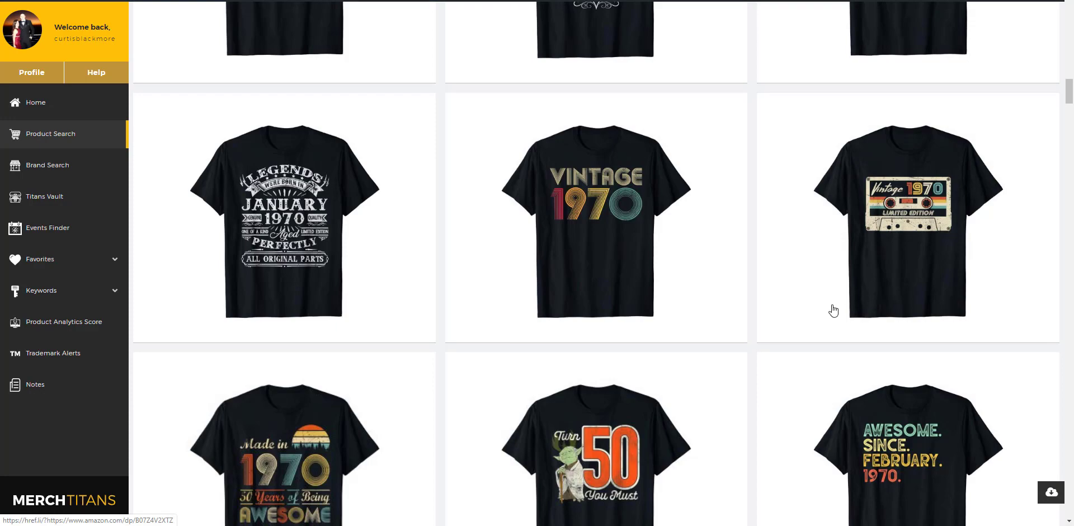
pyautogui.scroll(20, 834, 311)
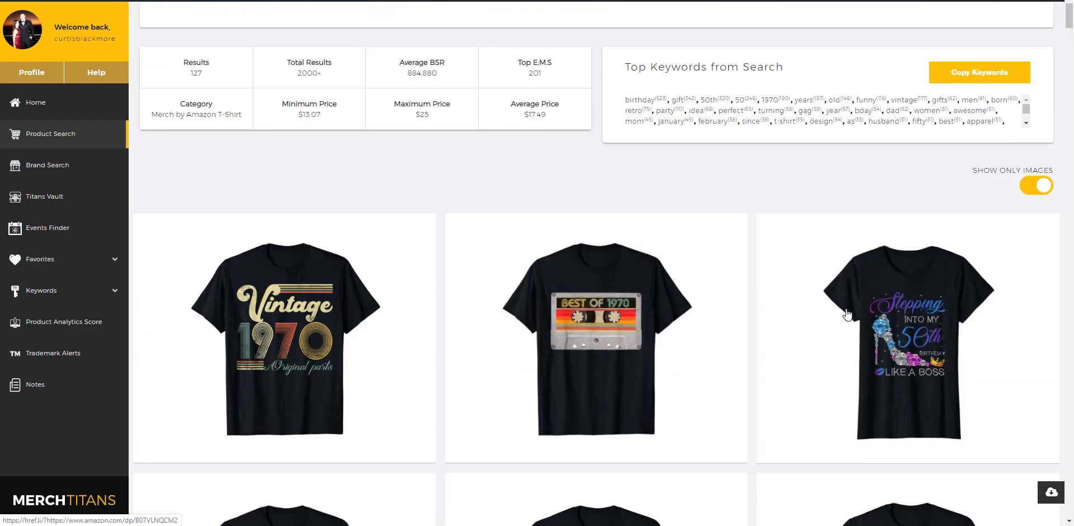
pyautogui.click(1036, 185)
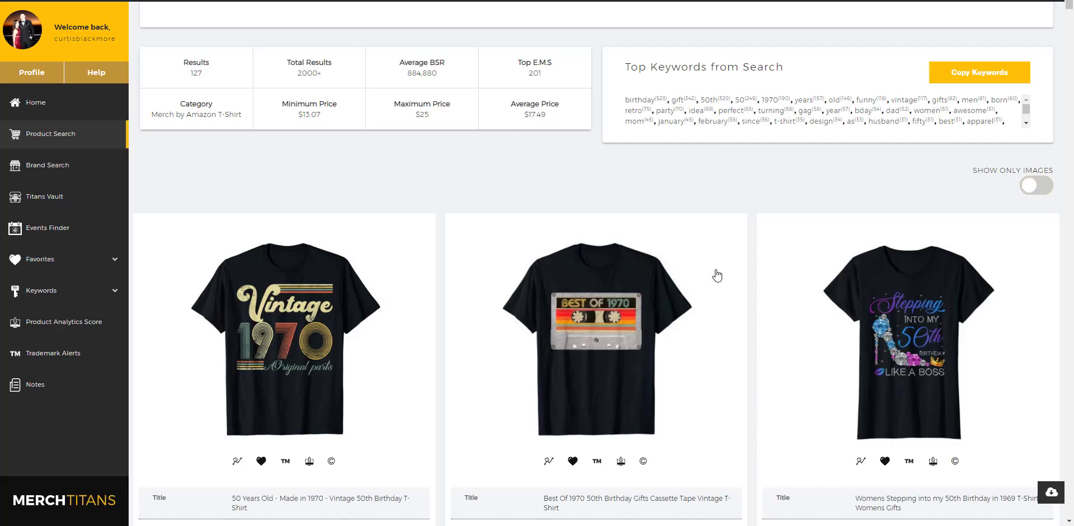
# Step: Examine the release date in the details of the Vintage 1970 shirt, the first search result
pyautogui.scroll(-6, 562, 252)
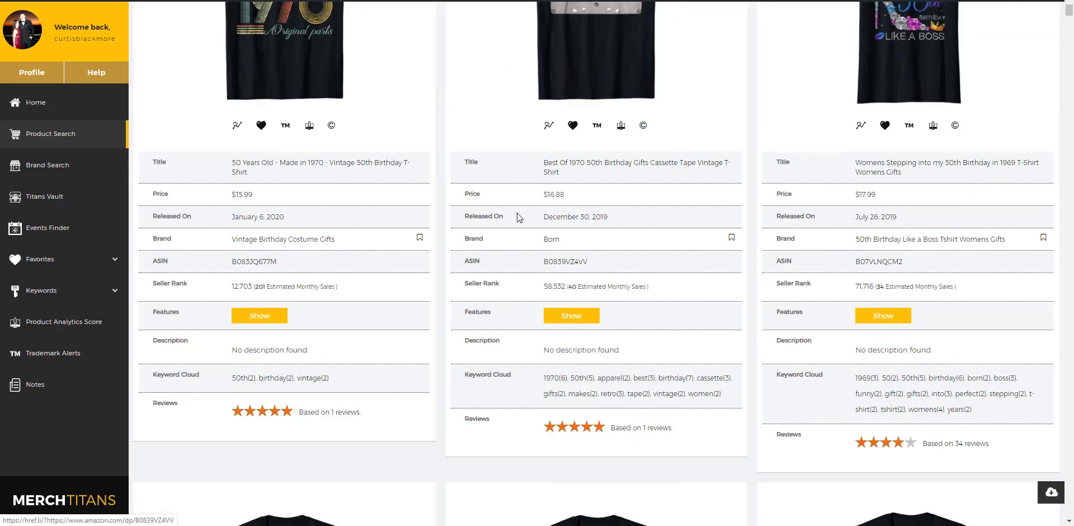
pyautogui.scroll(2, 479, 211)
pyautogui.scroll(2, 480, 215)
pyautogui.scroll(-2, 479, 216)
pyautogui.scroll(-1, 455, 233)
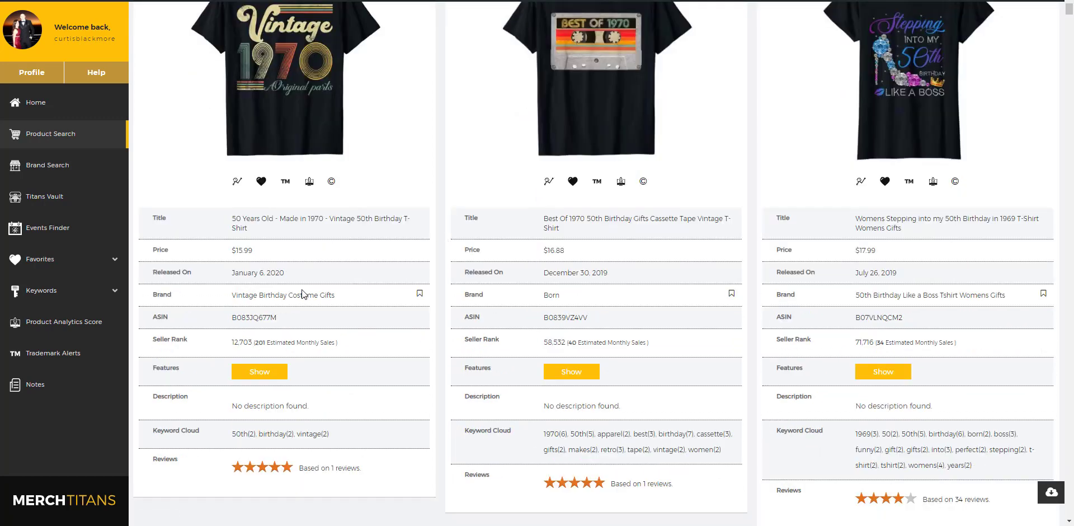
pyautogui.moveTo(225, 273); pyautogui.dragTo(329, 277)
pyautogui.click(289, 276)
pyautogui.moveTo(264, 274); pyautogui.dragTo(259, 295)
pyautogui.click(231, 276)
pyautogui.click(301, 280)
# Step: Examine the Vintage 1970 shirt's seller rank and review count, and compare the reviews with the neighbouring listings
pyautogui.moveTo(232, 343); pyautogui.dragTo(253, 346)
pyautogui.click(257, 346)
pyautogui.moveTo(299, 468); pyautogui.dragTo(364, 473)
pyautogui.click(363, 473)
pyautogui.scroll(-1, 873, 481)
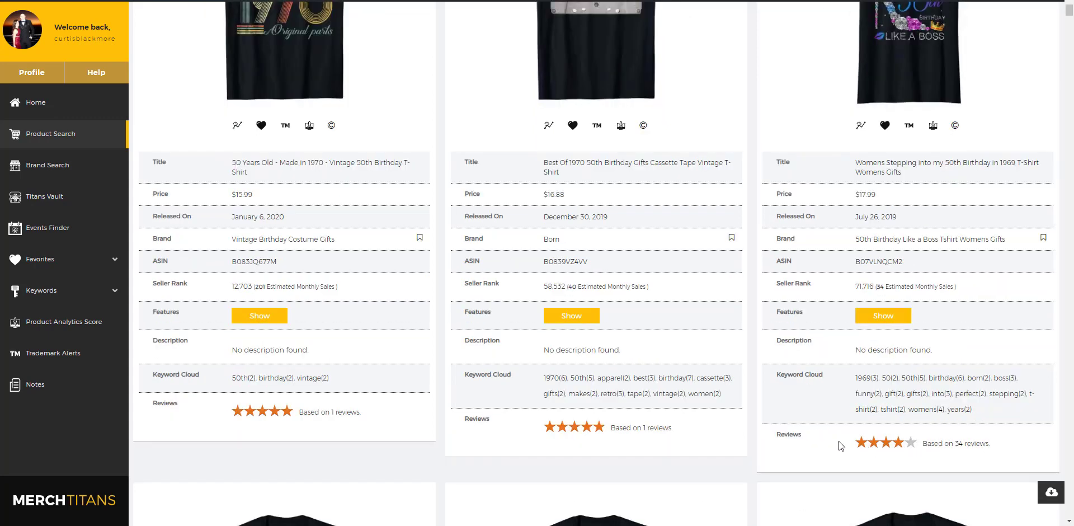
pyautogui.scroll(1, 924, 442)
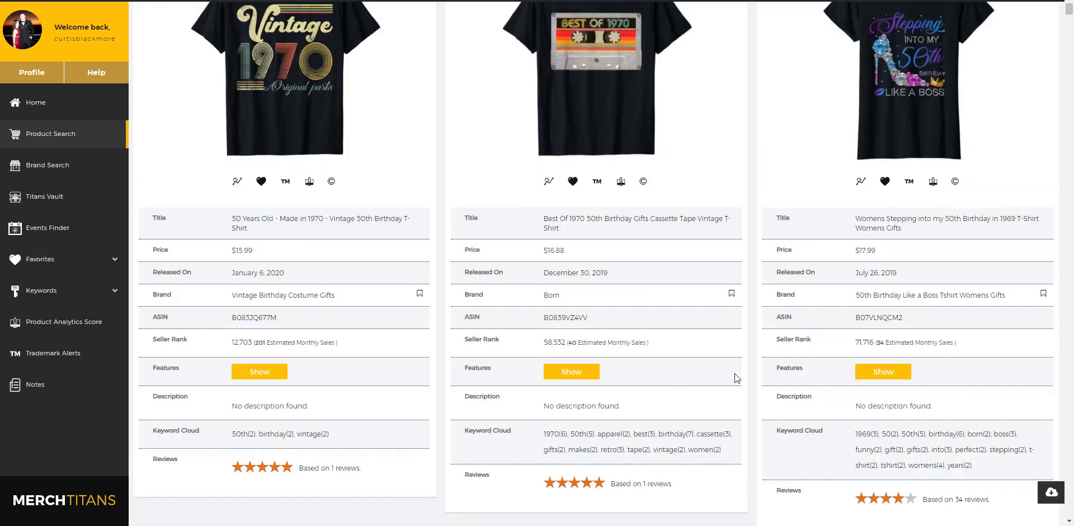
pyautogui.scroll(-1, 699, 370)
pyautogui.scroll(1, 646, 367)
# Step: Expand and collapse the Features text of the Vintage 1970 shirt and the Best of 1970 cassette shirt
pyautogui.click(261, 371)
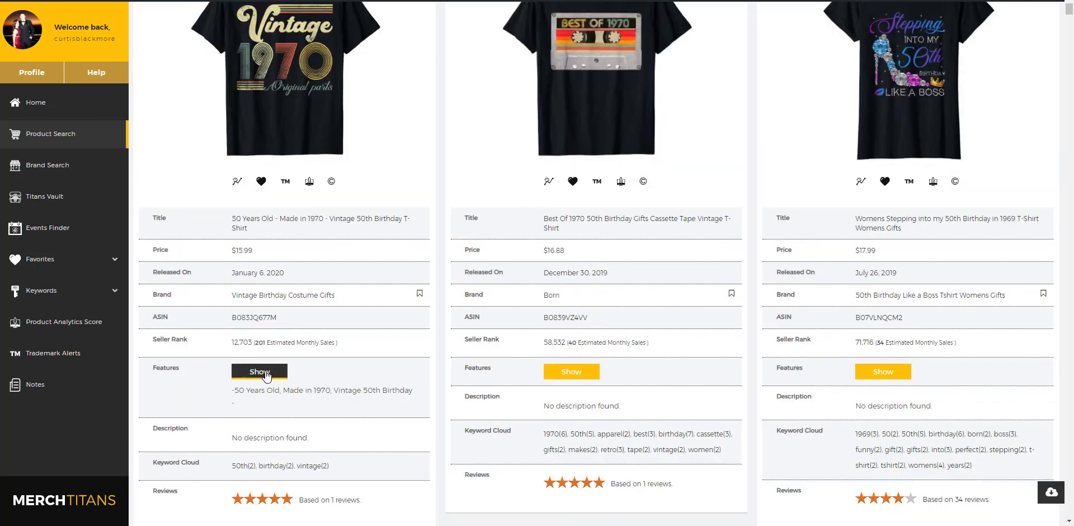
pyautogui.click(261, 372)
pyautogui.click(576, 375)
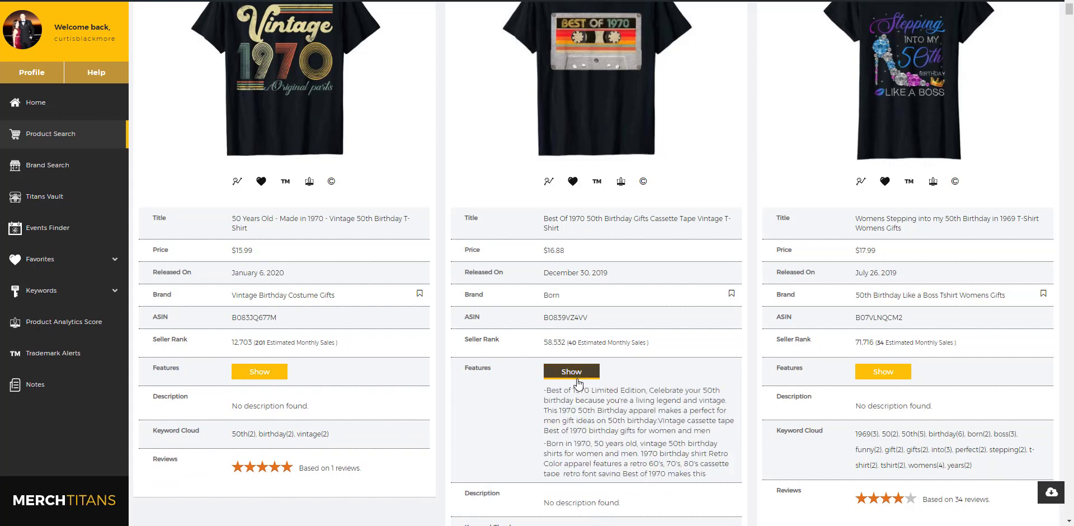
pyautogui.click(579, 375)
pyautogui.scroll(-1, 582, 382)
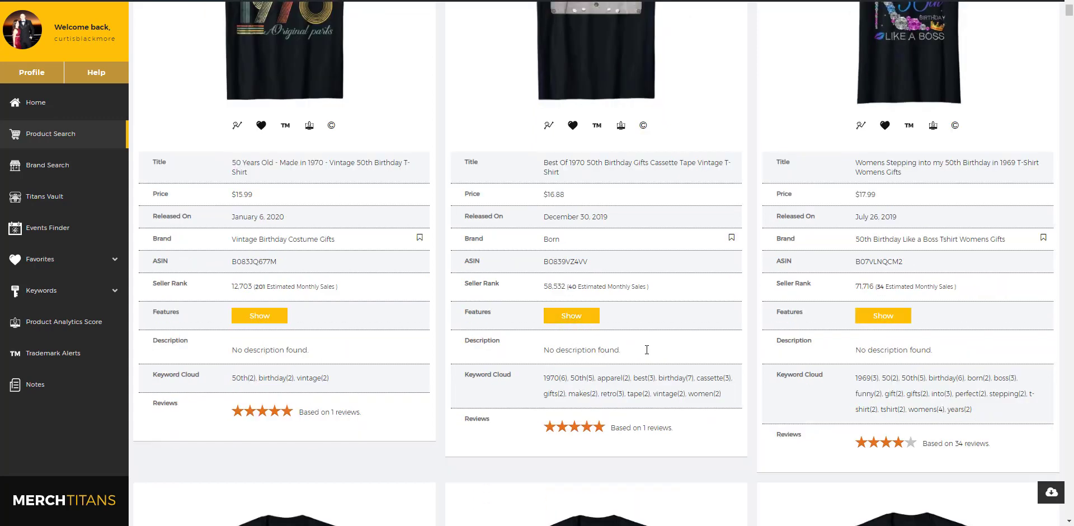
# Step: Expand and collapse the description of the "Look Who's All Grown Up And Ready For A Colonoscopy" shirt
pyautogui.scroll(-9, 653, 341)
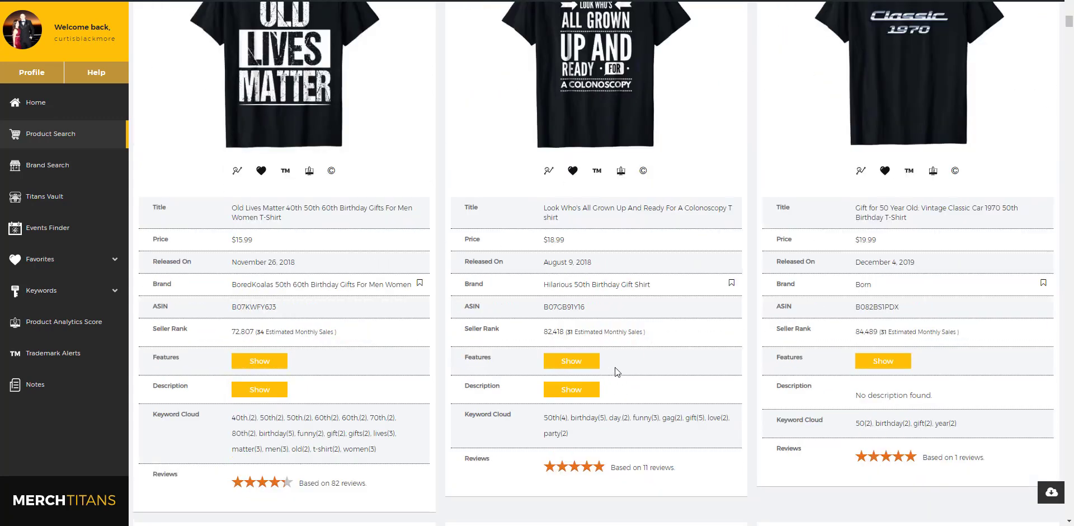
pyautogui.click(570, 390)
pyautogui.scroll(-3, 598, 391)
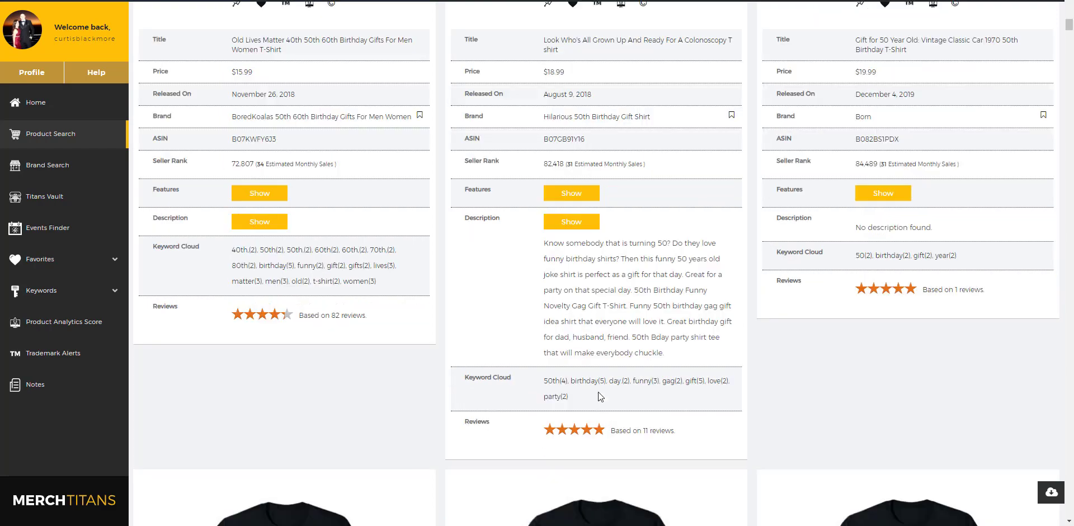
pyautogui.click(576, 229)
pyautogui.scroll(12, 582, 347)
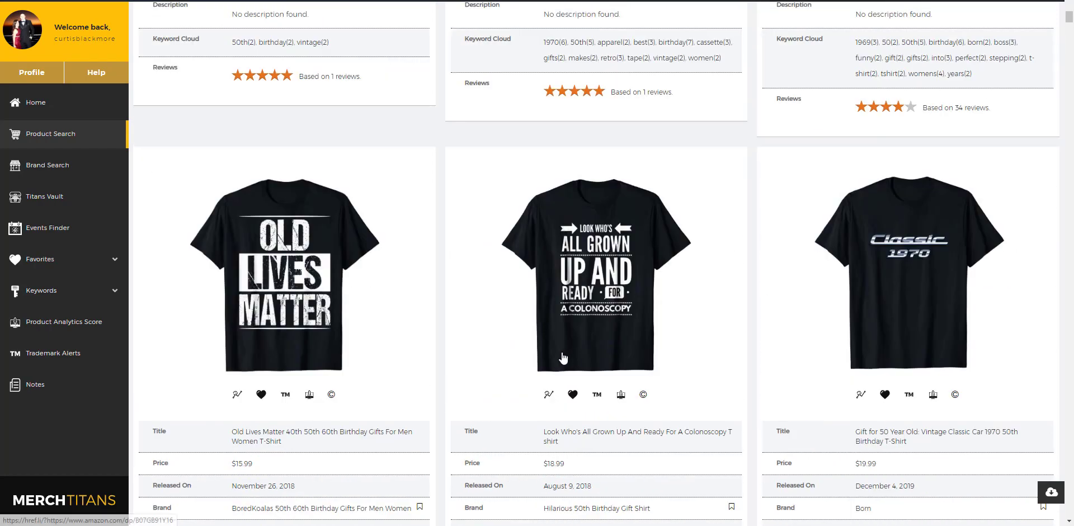
# Step: Open the Best Sellers Rank and price history of the Vintage 1970 Original Parts shirt and examine its rank over time
pyautogui.scroll(5, 414, 330)
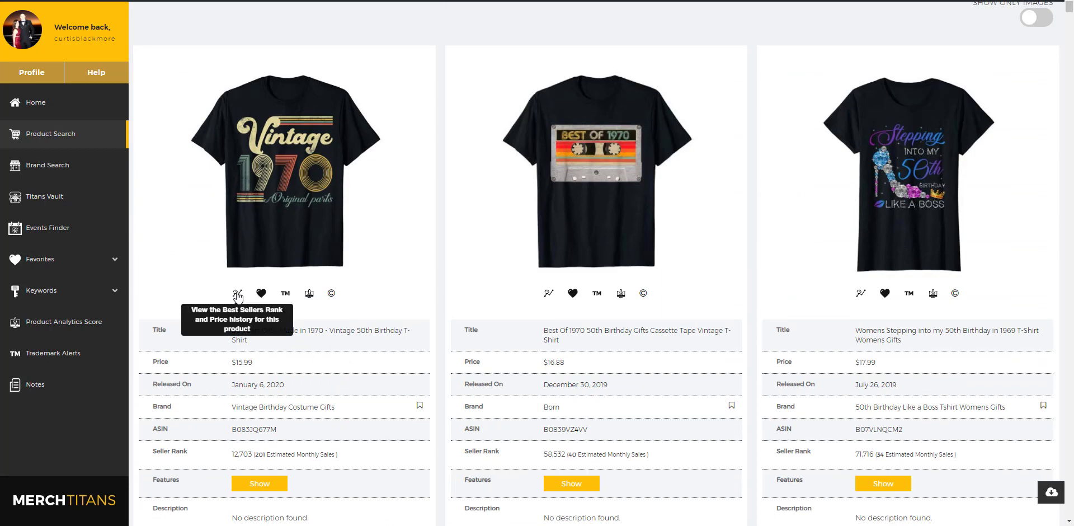
pyautogui.click(238, 294)
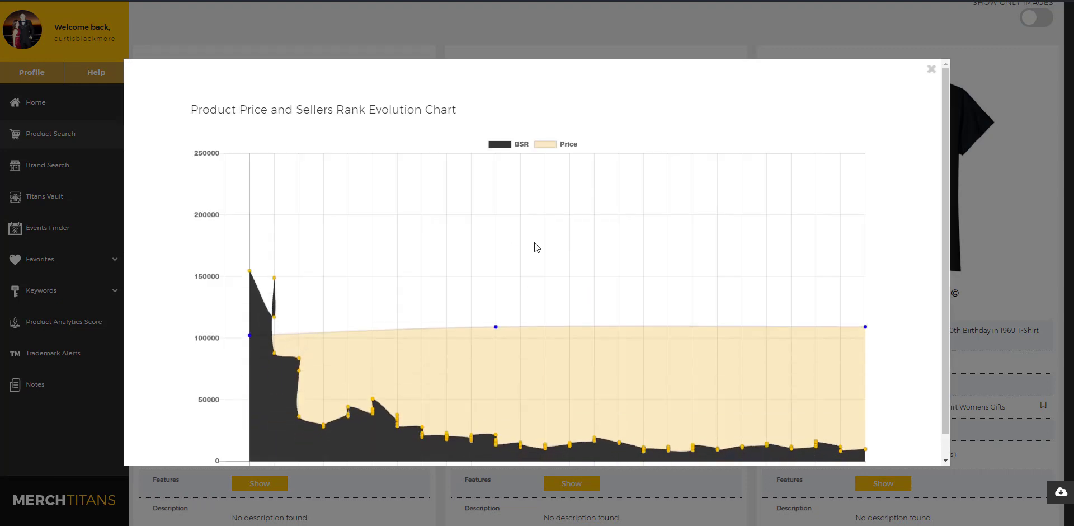
pyautogui.scroll(-1, 884, 361)
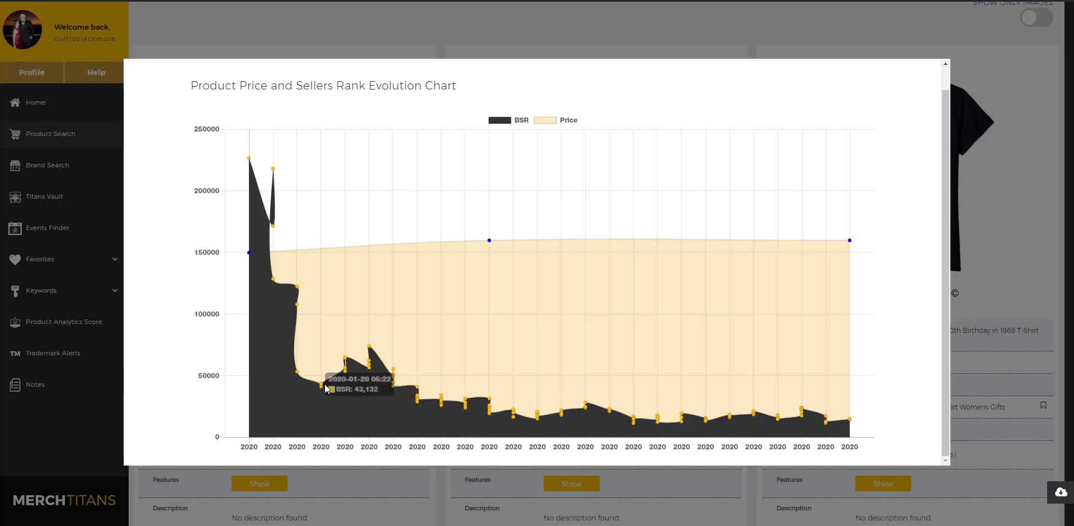
pyautogui.moveTo(322, 386)
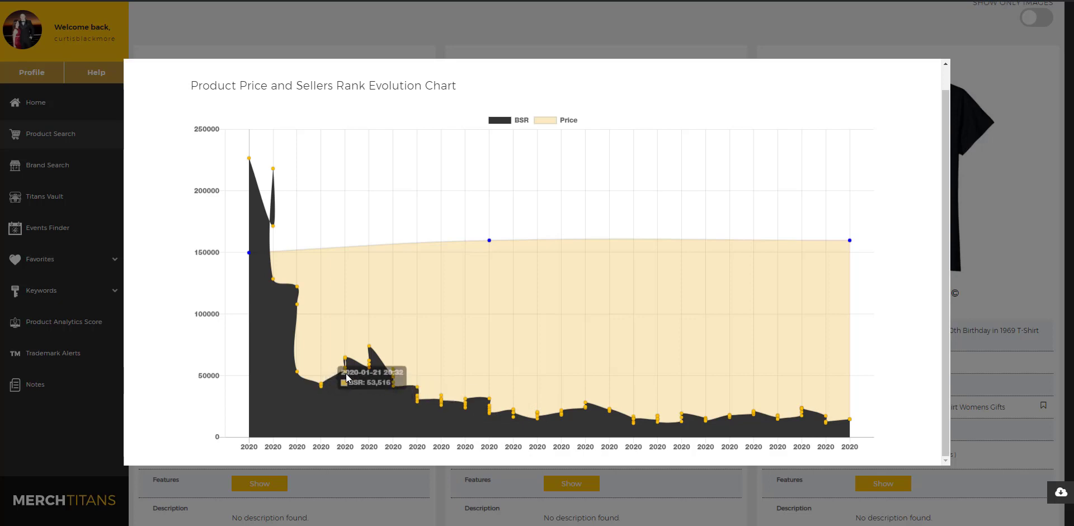
pyautogui.moveTo(354, 366)
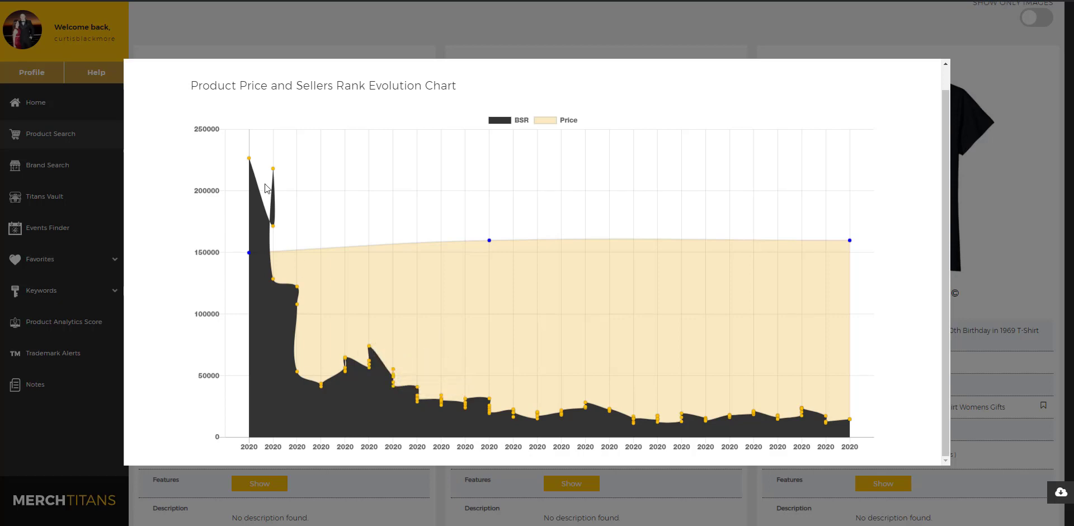
pyautogui.moveTo(250, 162)
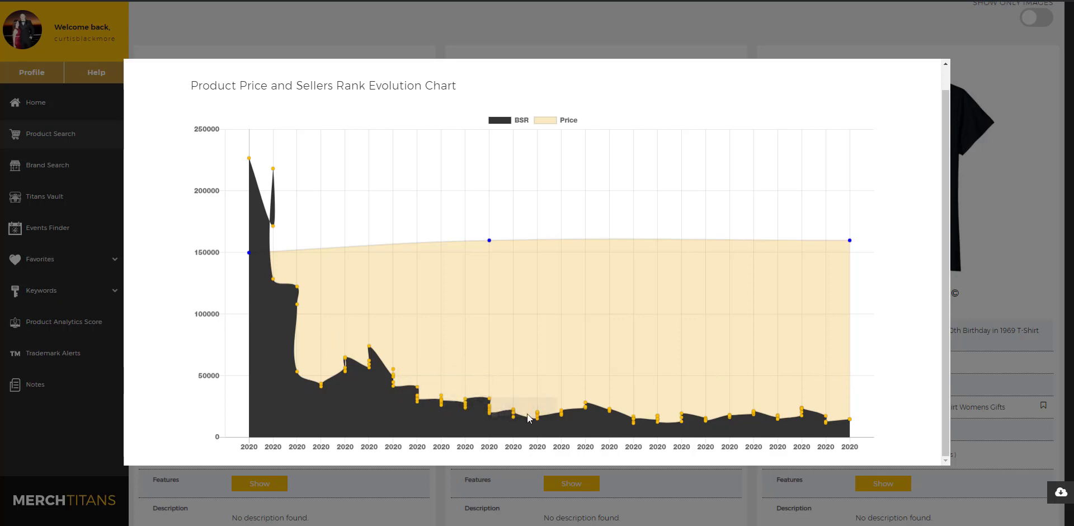
pyautogui.scroll(1, 861, 404)
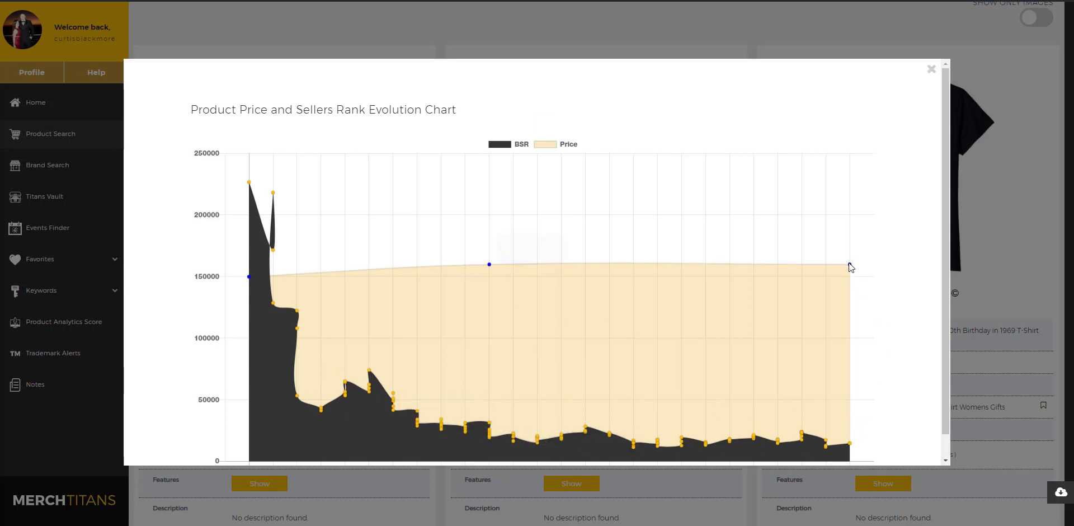
# Step: Examine the price points in the Vintage 1970 shirt's history chart with the BSR series hidden, and show BSR again
pyautogui.moveTo(851, 268)
pyautogui.click(508, 146)
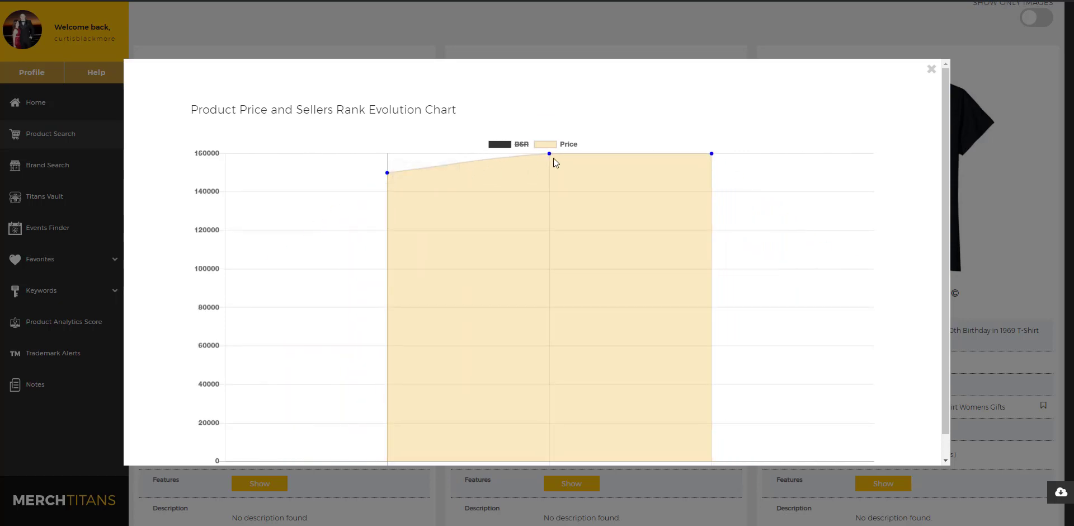
pyautogui.moveTo(387, 173)
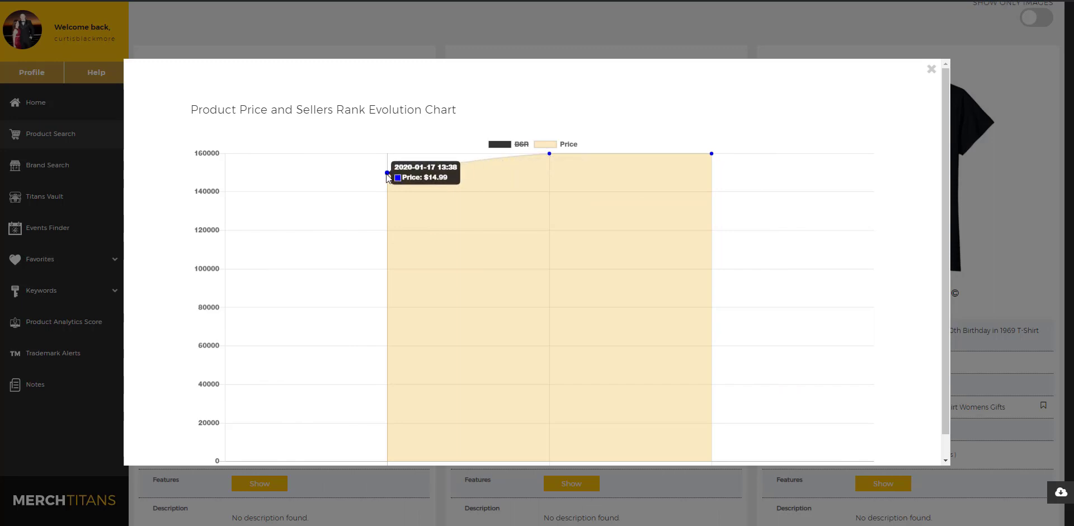
pyautogui.moveTo(549, 154)
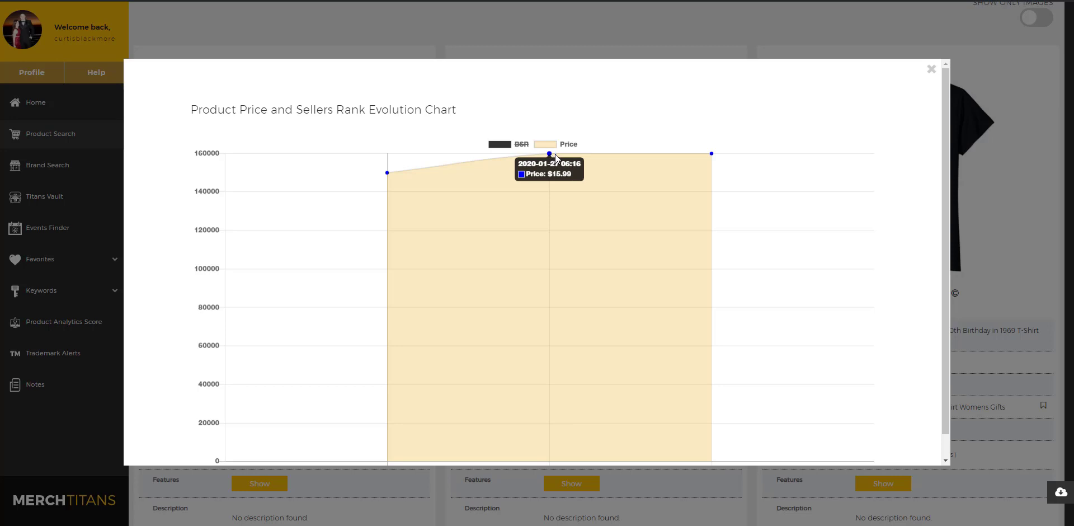
pyautogui.moveTo(712, 154)
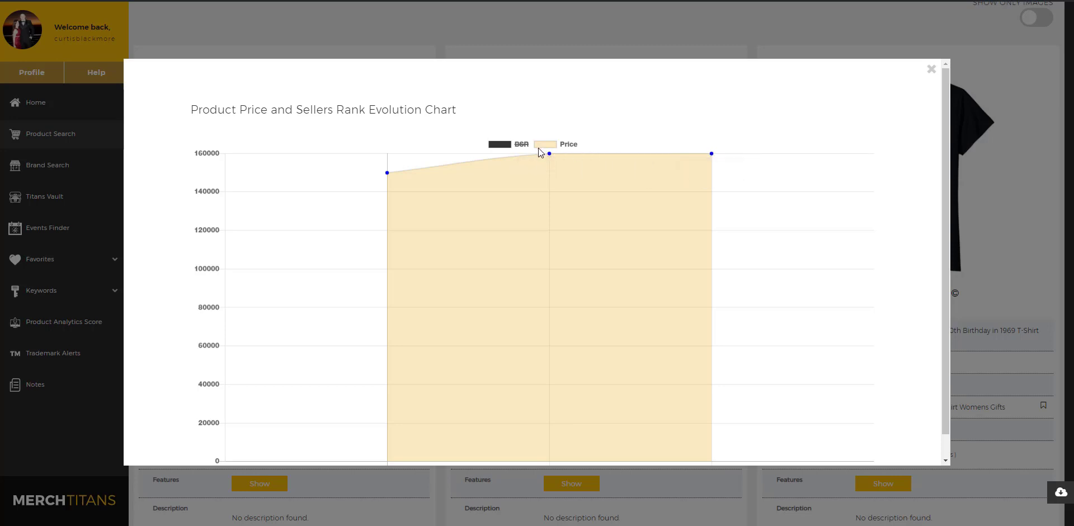
pyautogui.click(505, 146)
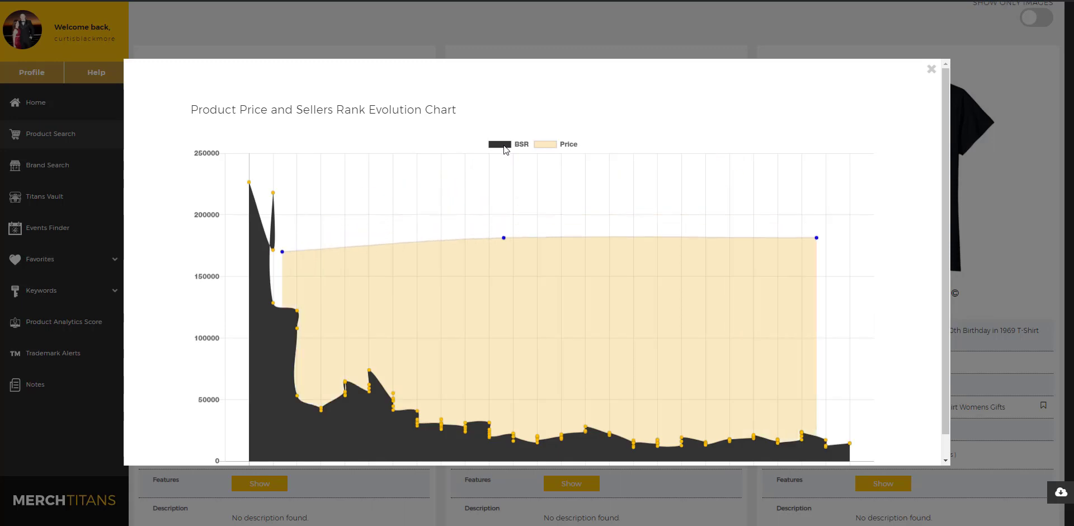
# Step: Hide the Price series to view BSR alone, restore it, and close the Vintage 1970 shirt's history chart
pyautogui.click(552, 144)
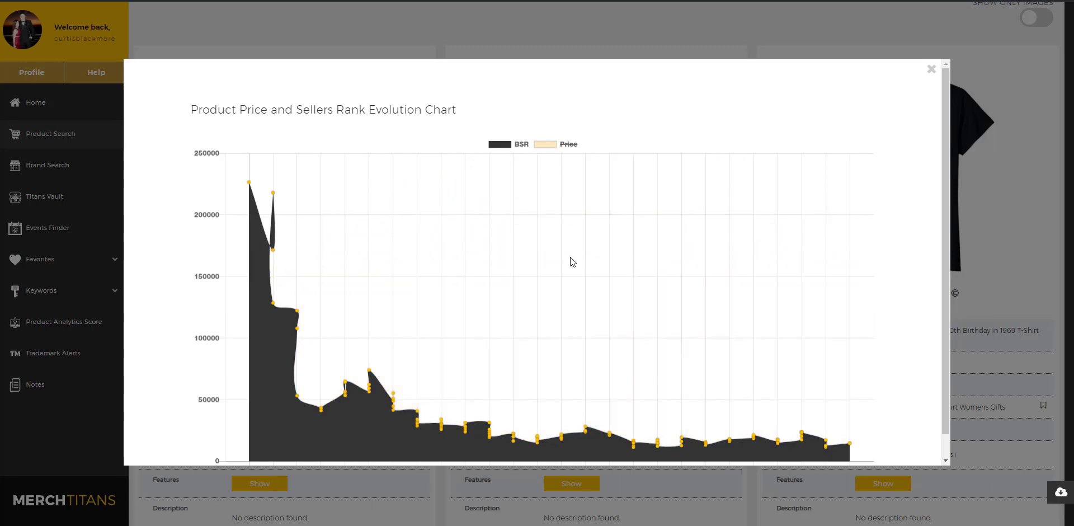
pyautogui.click(548, 147)
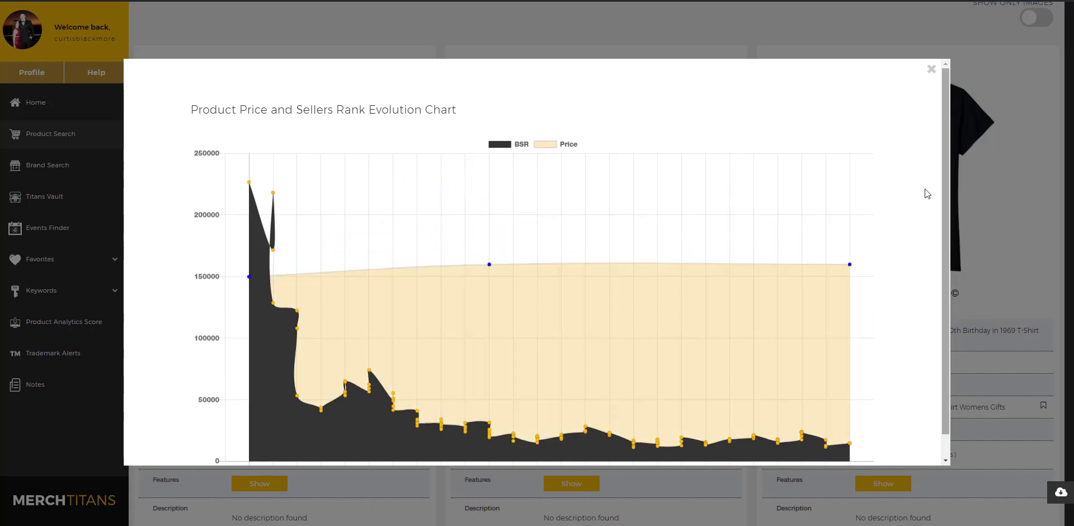
pyautogui.click(932, 72)
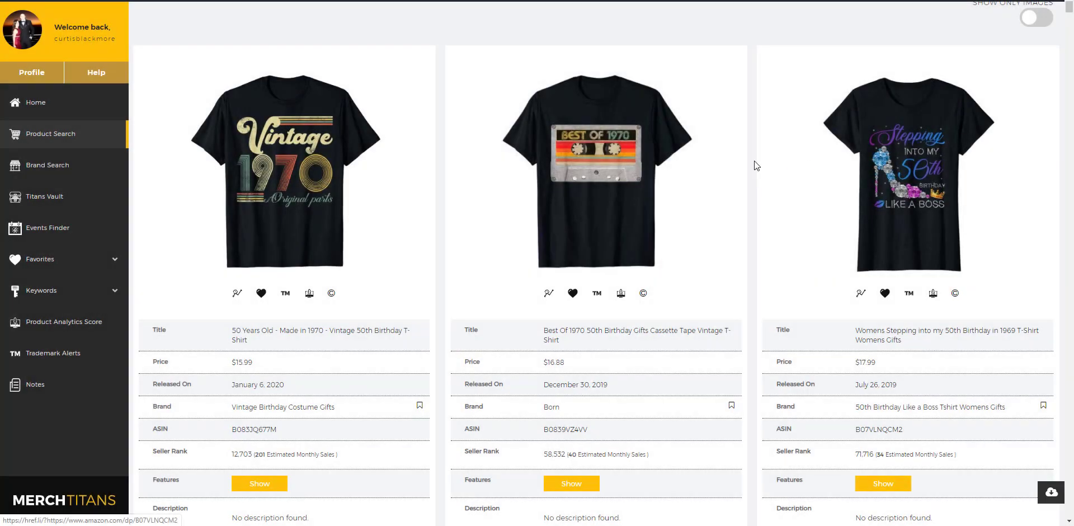
# Step: Examine the seller rank and price history chart of the "It Took Me 50 Years To Create This Masterpiece" shirt and close it
pyautogui.scroll(-10, 715, 170)
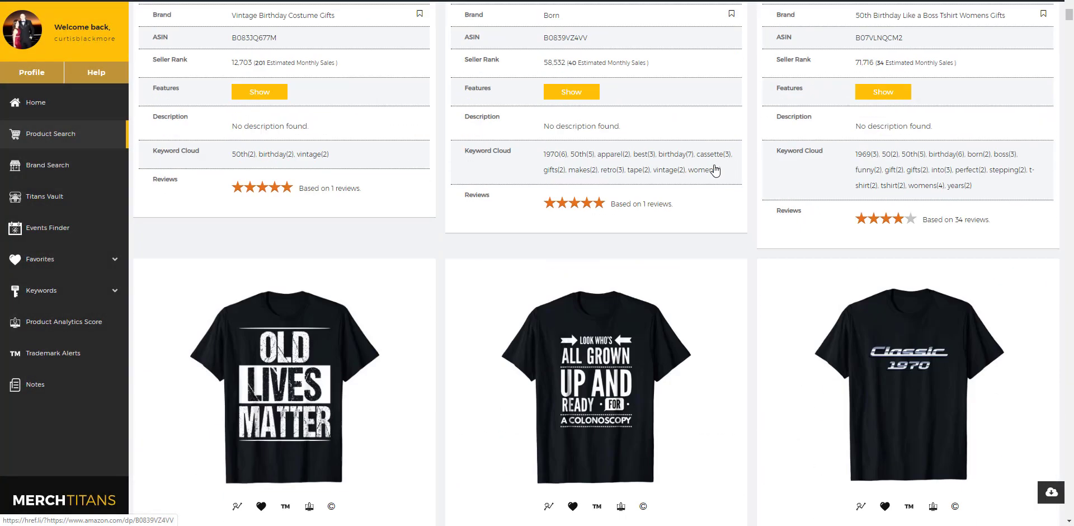
pyautogui.scroll(-10, 715, 169)
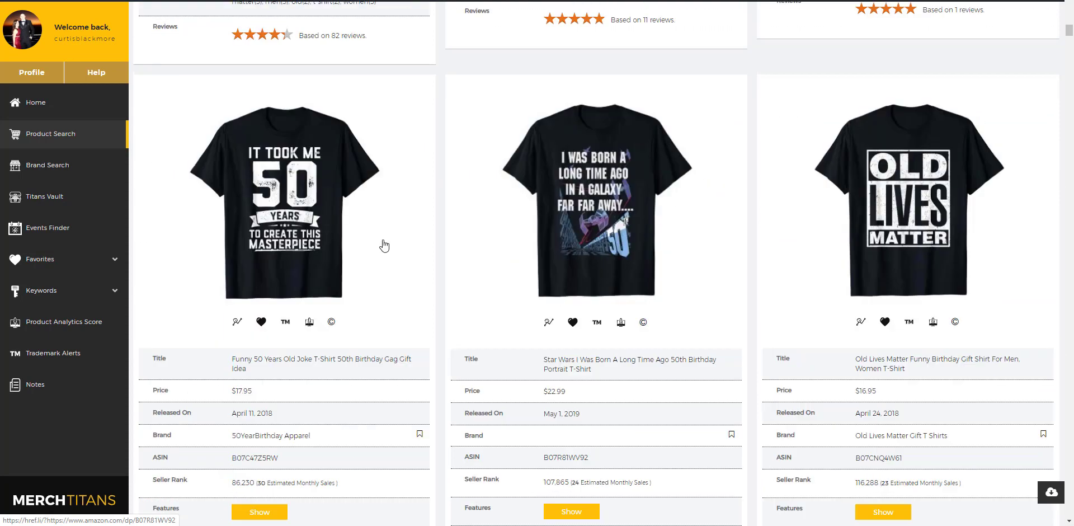
pyautogui.click(238, 323)
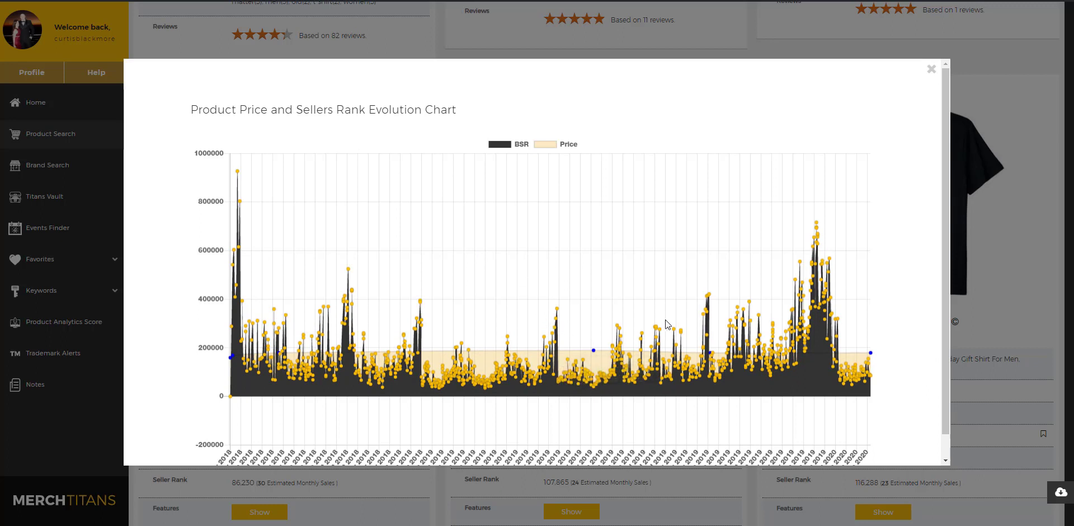
pyautogui.scroll(-1, 880, 429)
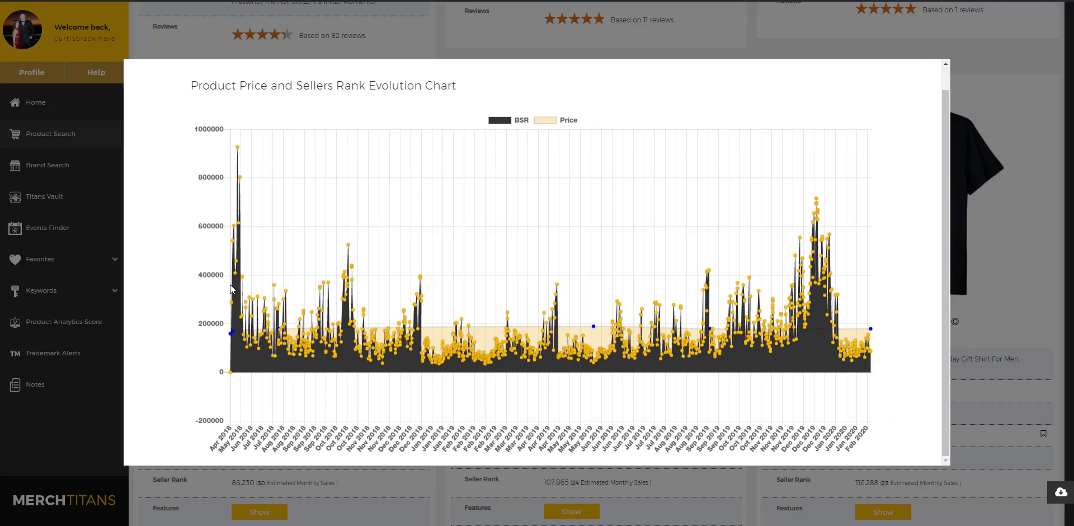
pyautogui.moveTo(238, 149)
pyautogui.moveTo(869, 359)
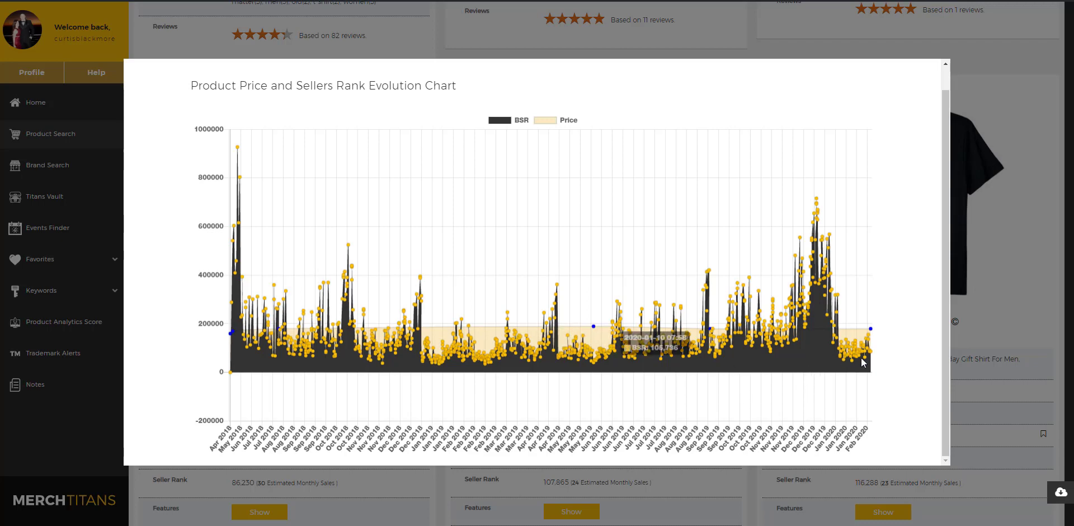
pyautogui.scroll(1, 920, 361)
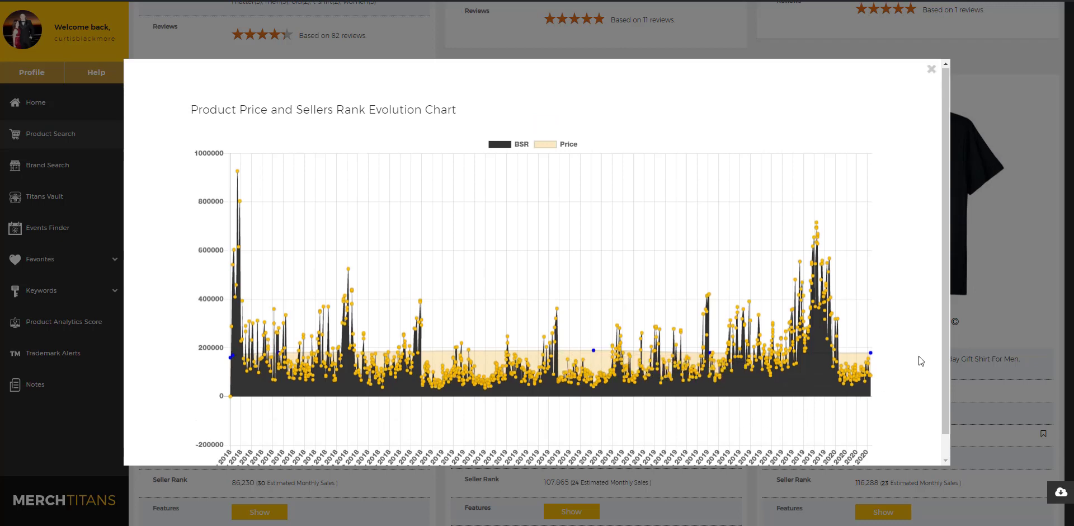
pyautogui.click(931, 69)
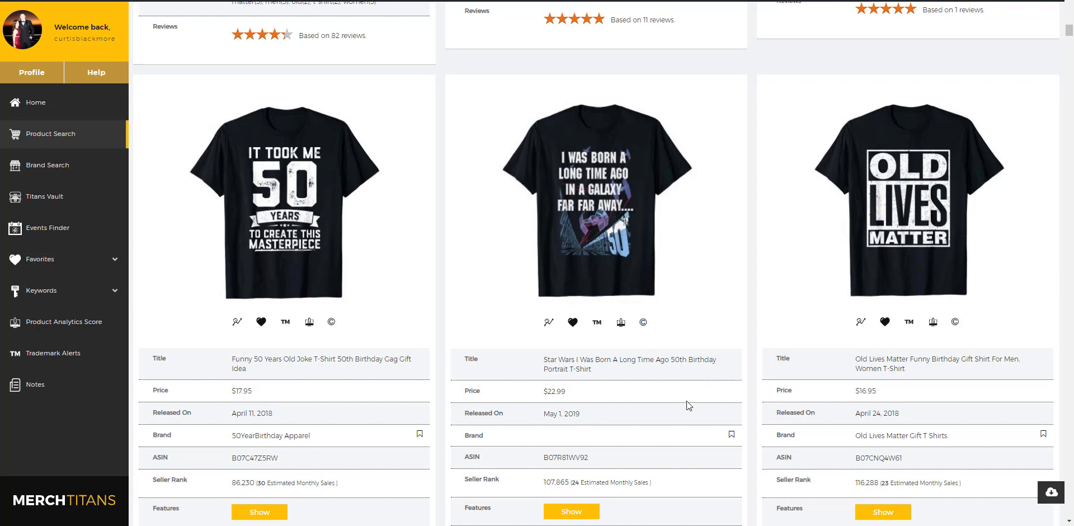
# Step: Browse the designs, seller ranks and reviews of the lower-ranked 50th birthday shirt listings and return towards the first results
pyautogui.scroll(-9, 667, 382)
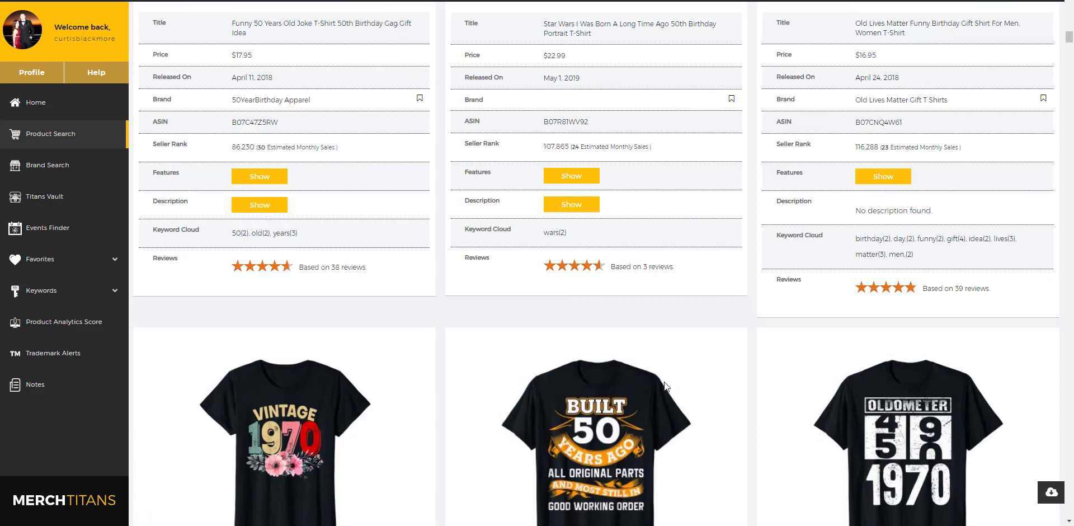
pyautogui.scroll(-14, 659, 383)
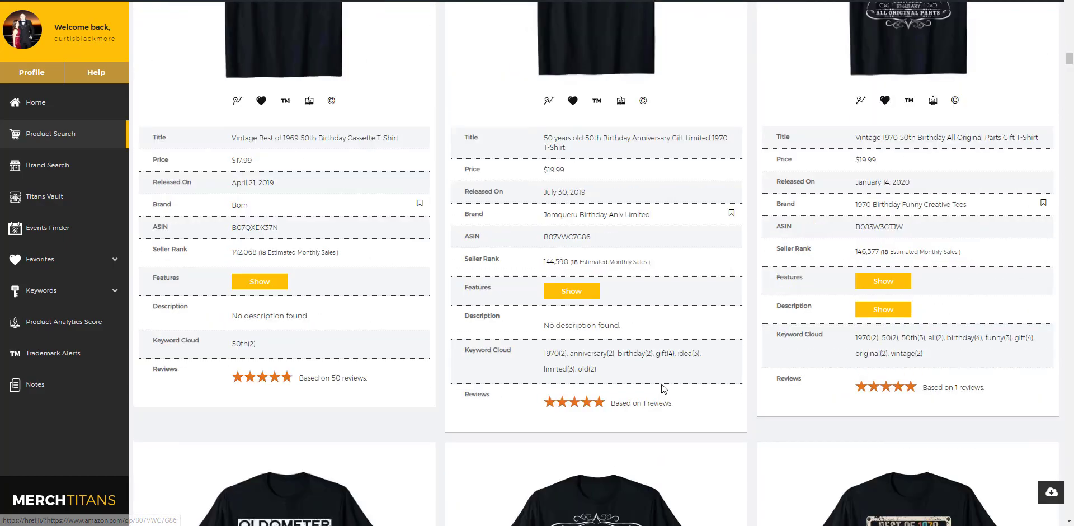
pyautogui.scroll(-7, 610, 403)
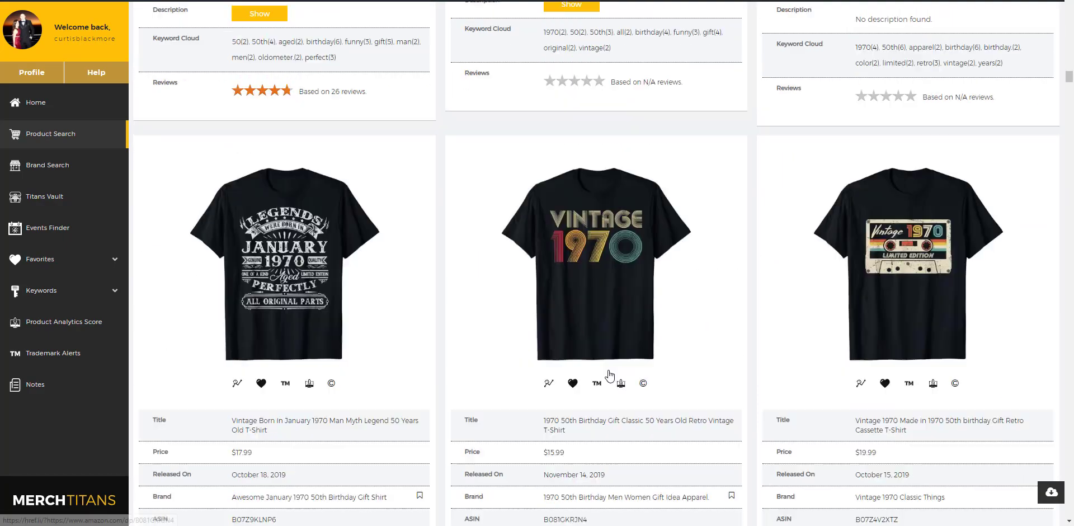
pyautogui.scroll(13, 627, 371)
pyautogui.scroll(20, 632, 359)
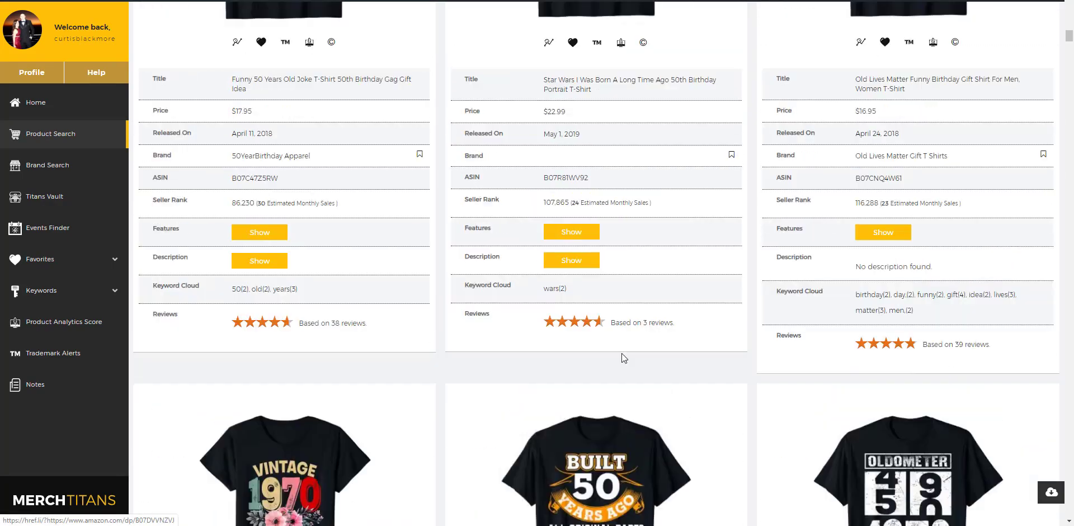
pyautogui.scroll(7, 618, 357)
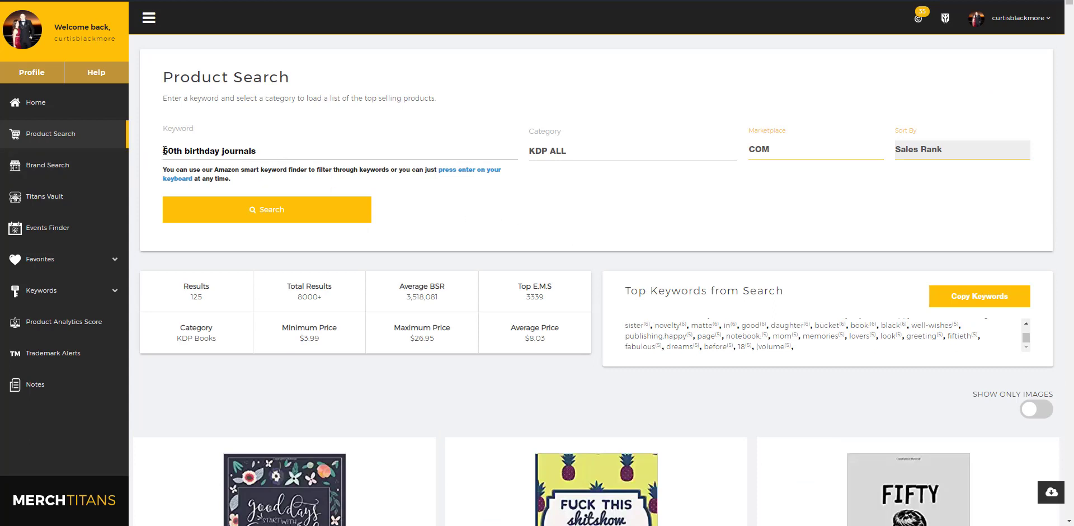
# Step: Review the "50th birthday journals" search keyword and the available product categories, leaving KDP ALL selected
pyautogui.moveTo(164, 150); pyautogui.dragTo(314, 151)
pyautogui.click(478, 169)
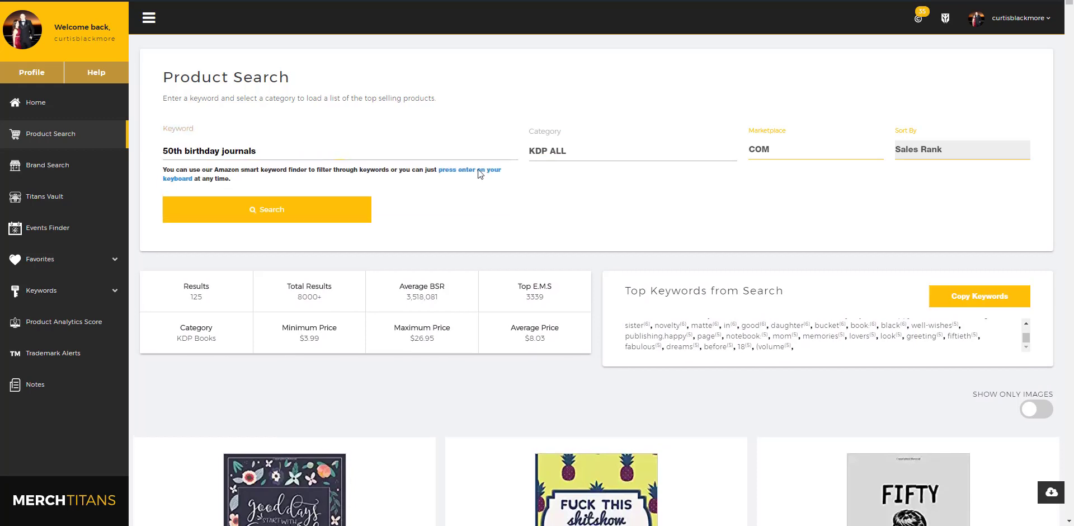
pyautogui.click(570, 160)
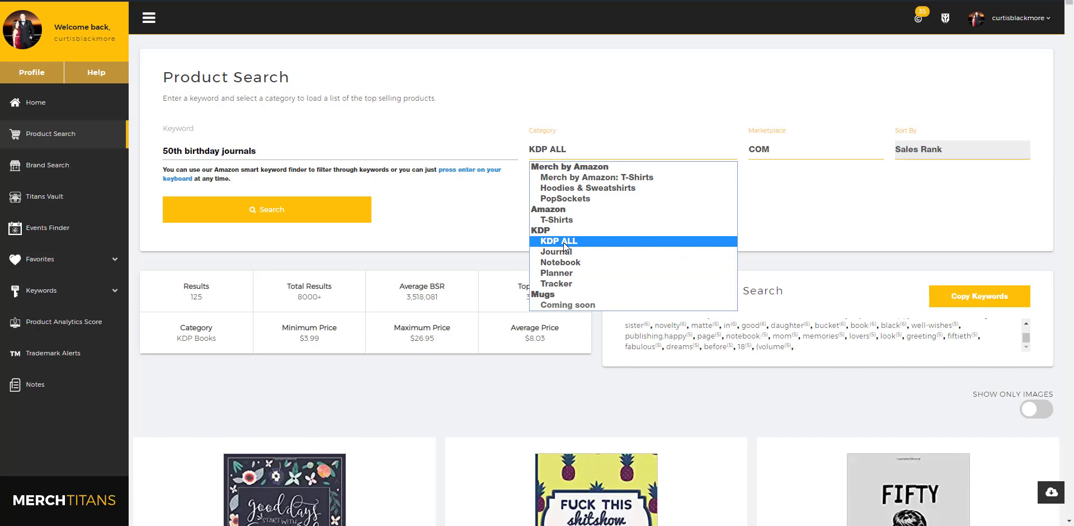
pyautogui.click(416, 260)
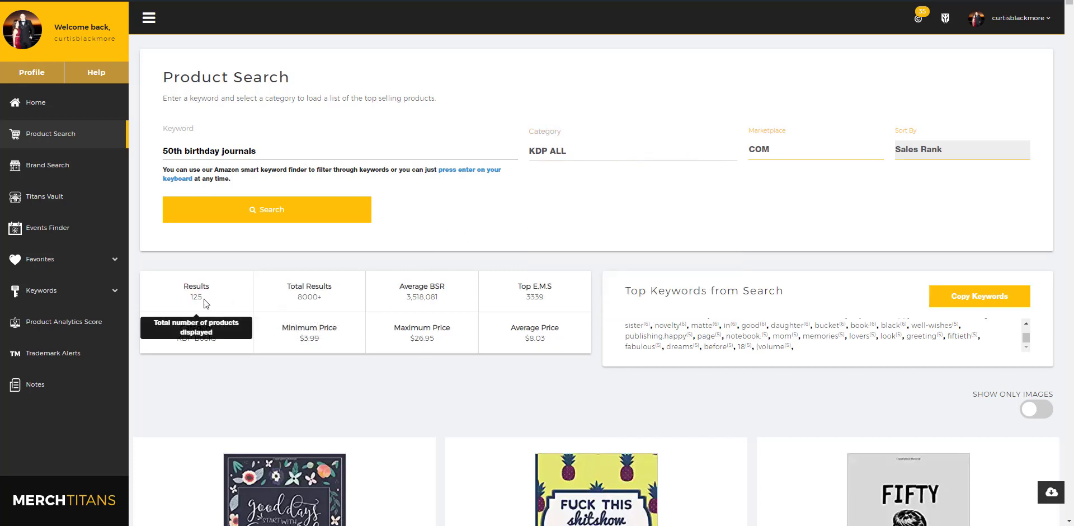
# Step: Review the result statistics and the prices, release dates and seller ranks of the first three journal listings
pyautogui.scroll(-4, 391, 314)
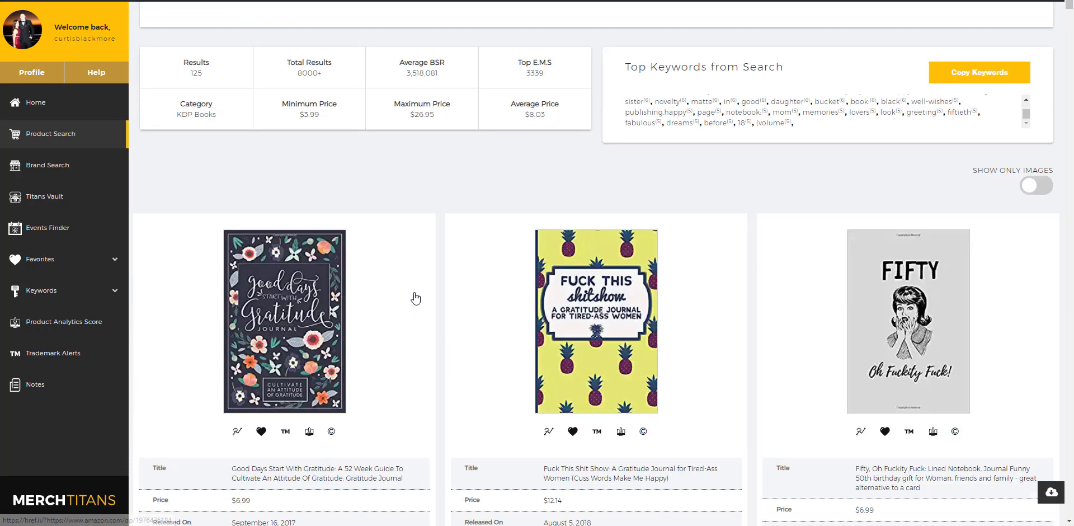
pyautogui.scroll(-1, 412, 296)
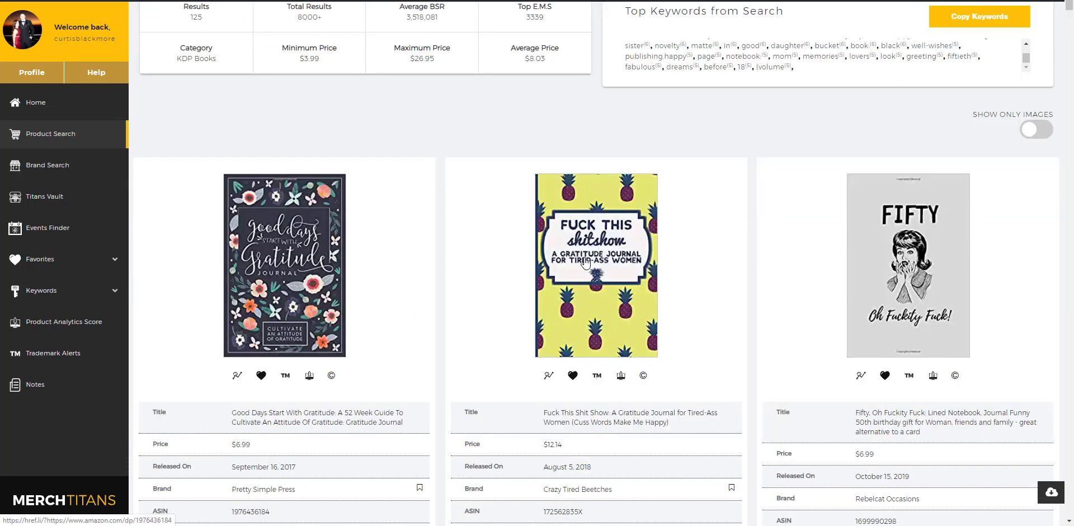
pyautogui.scroll(-2, 763, 235)
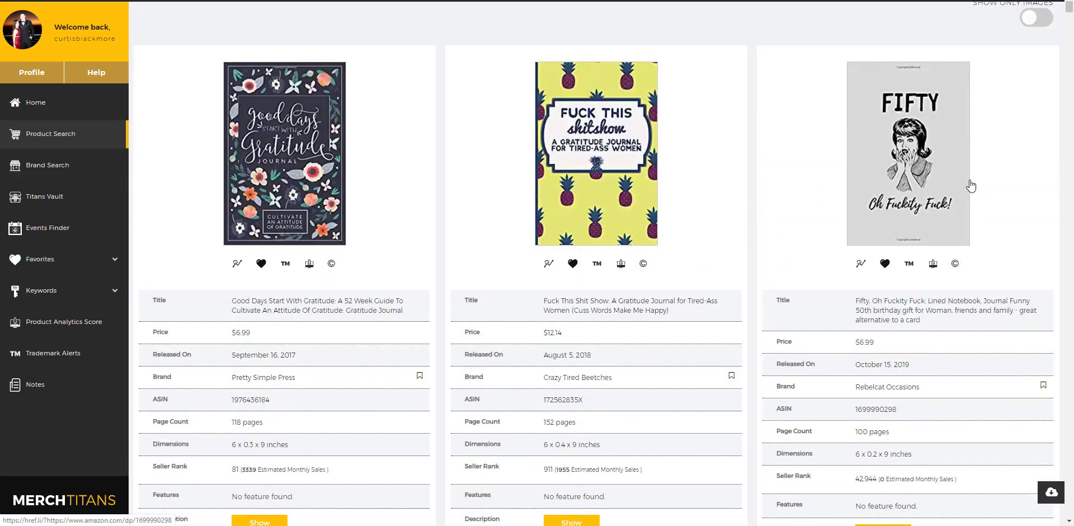
# Step: Show only images to browse the 50th birthday journal cover designs, and restore the full listing details
pyautogui.scroll(2, 973, 189)
pyautogui.click(1035, 130)
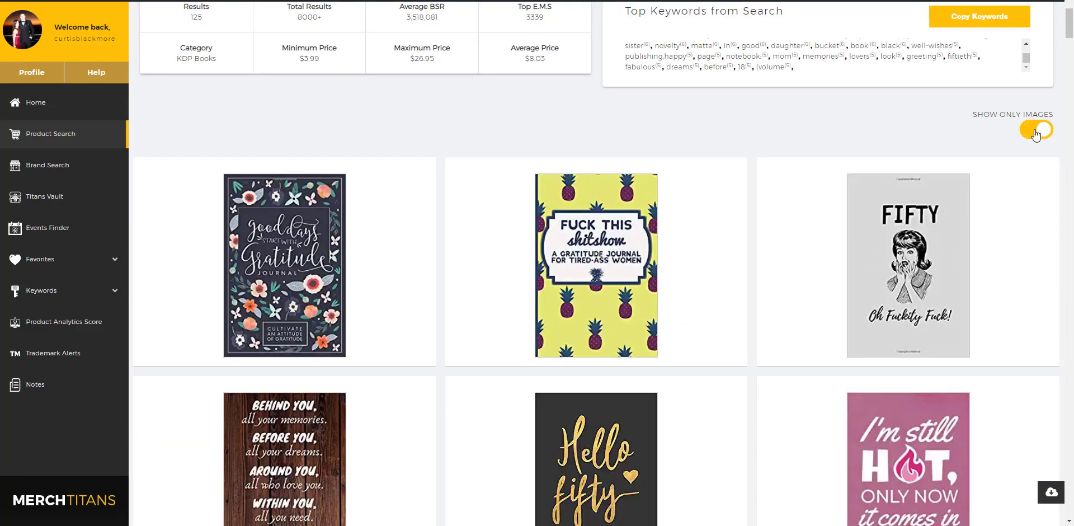
pyautogui.scroll(-12, 753, 193)
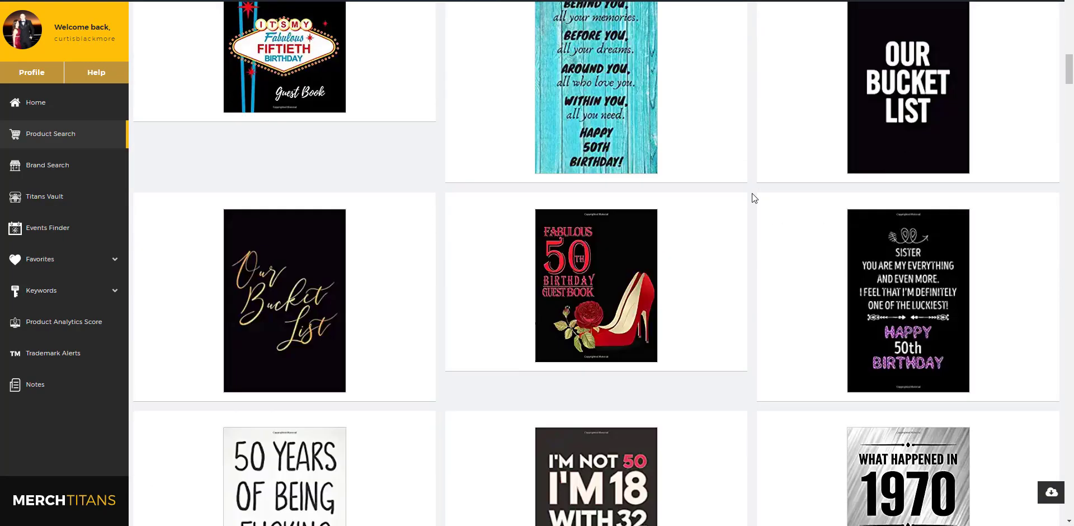
pyautogui.scroll(-20, 752, 193)
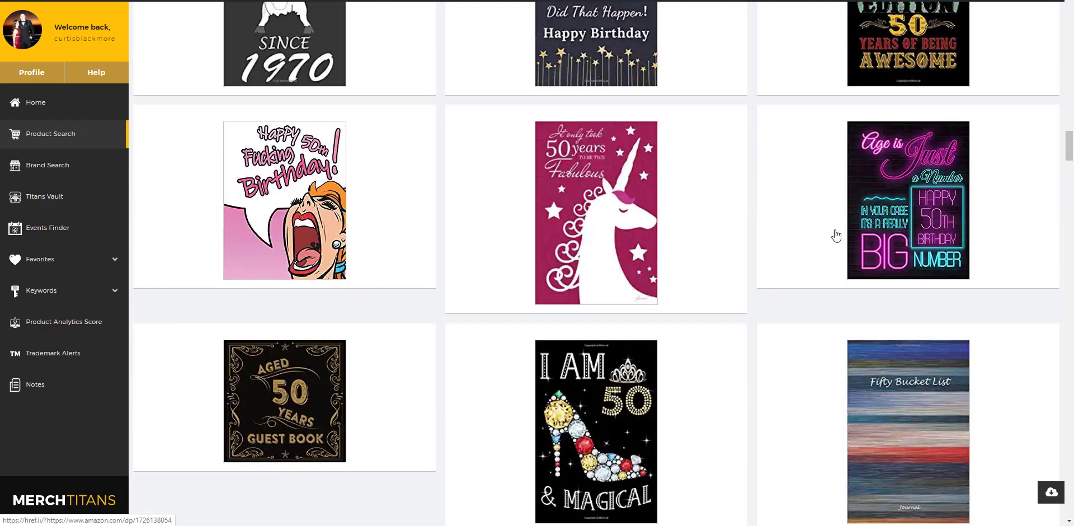
pyautogui.scroll(20, 830, 247)
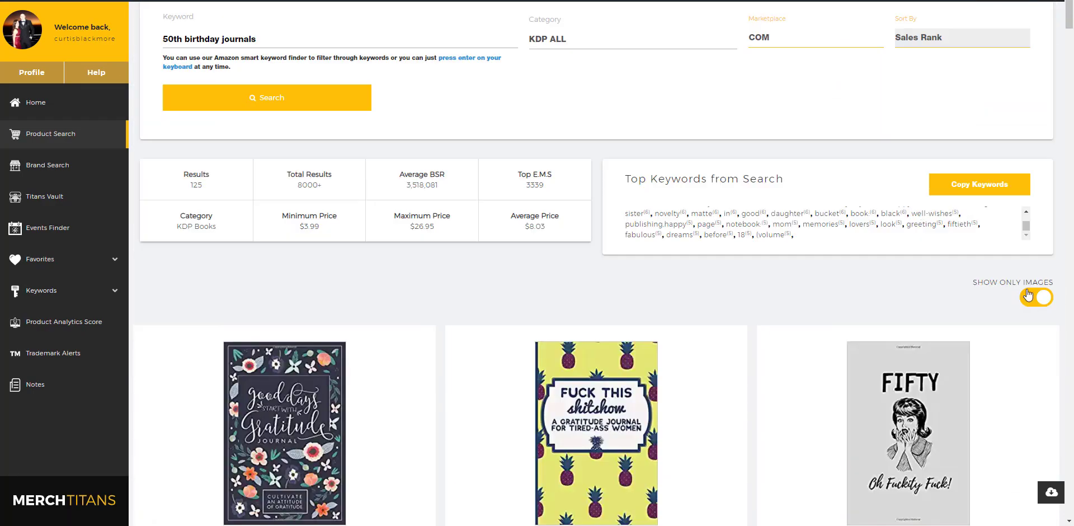
pyautogui.click(1029, 294)
# Step: Check the product category choices for the journal search again, keeping KDP ALL selected
pyautogui.scroll(-2, 608, 291)
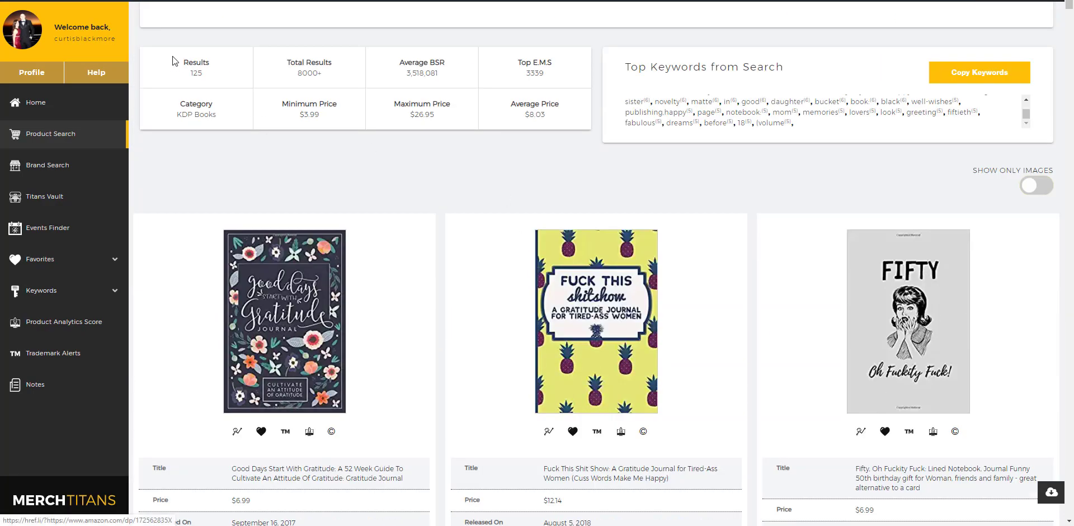
pyautogui.scroll(3, 175, 60)
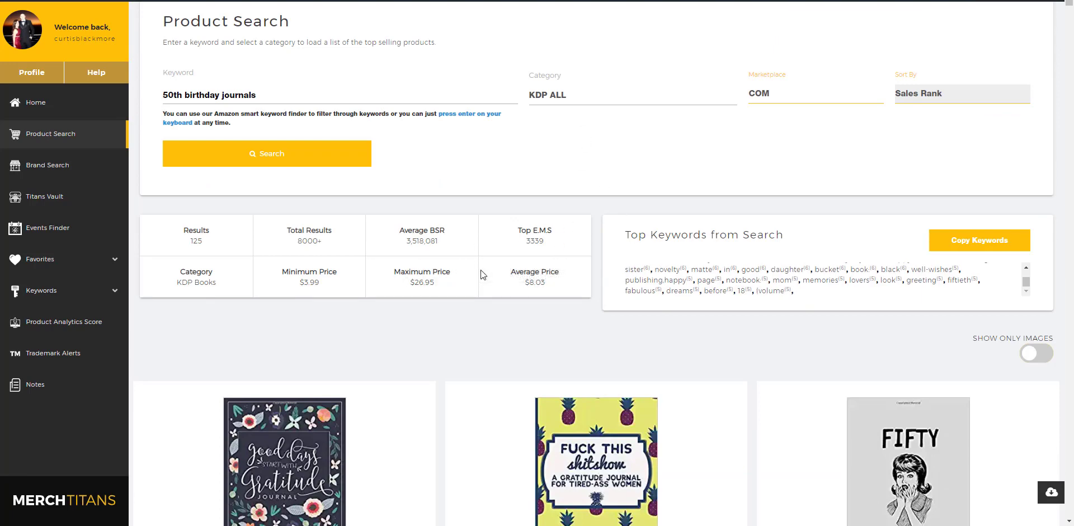
pyautogui.click(566, 97)
pyautogui.click(547, 354)
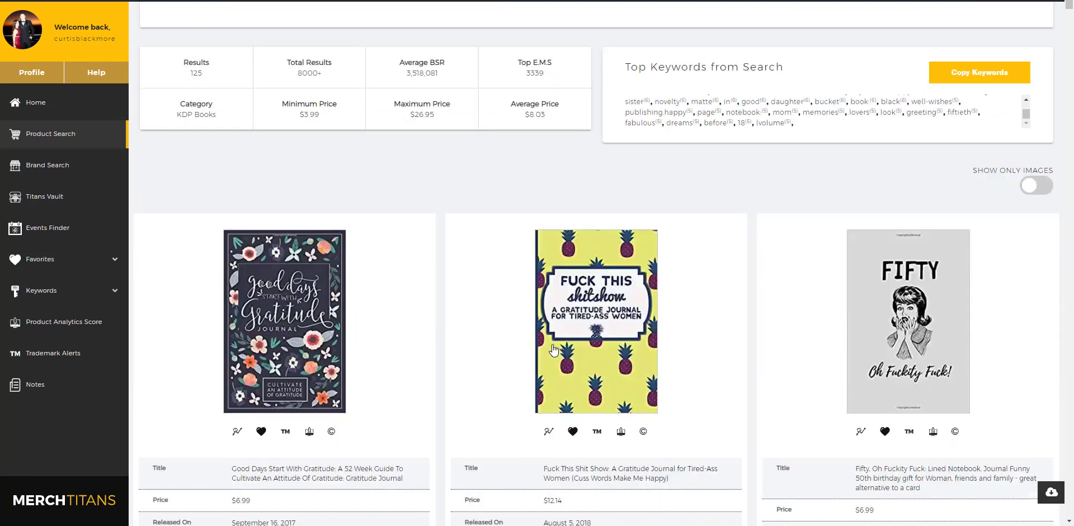
# Step: Examine the seller rank and price history chart of the "Hello Fifty" blank lined notebook and close it
pyautogui.scroll(-3, 553, 350)
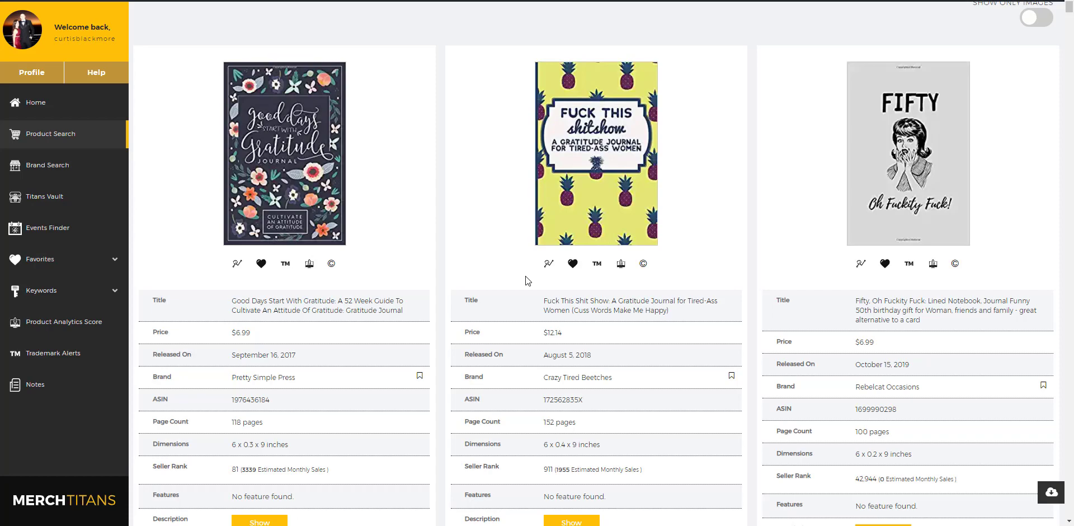
pyautogui.scroll(-9, 549, 283)
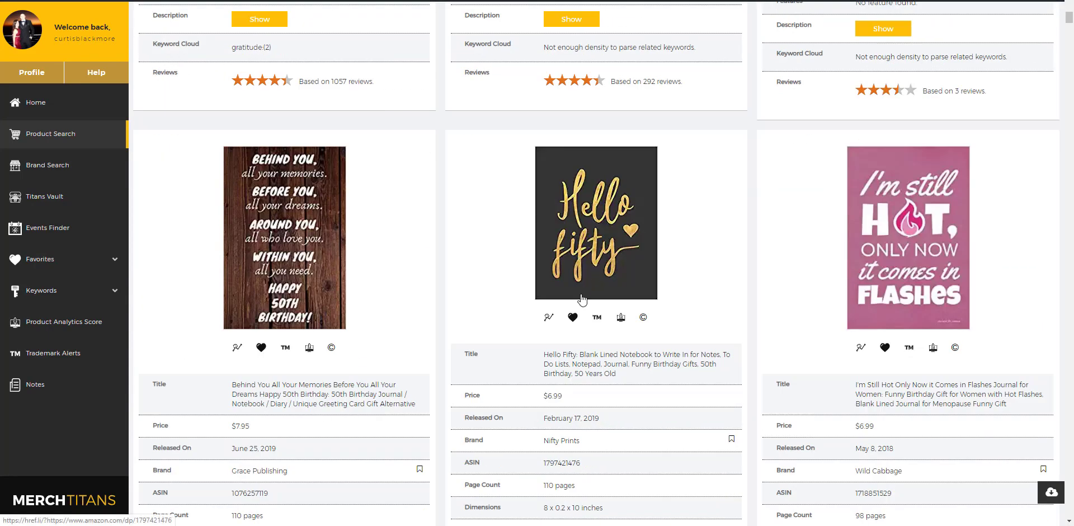
pyautogui.click(548, 317)
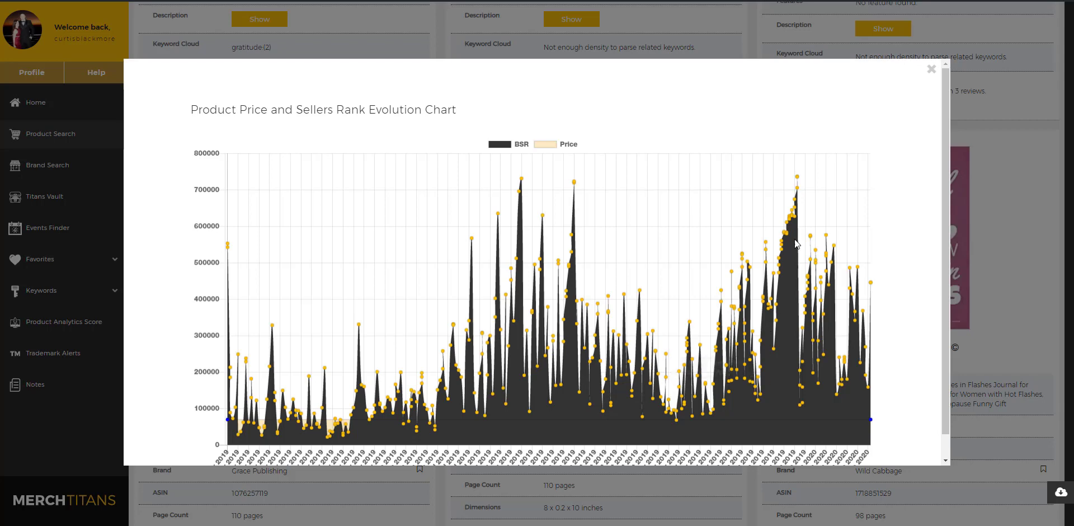
pyautogui.click(932, 69)
# Step: Examine the seller rank and price history chart of the "So Happy I'm Fifty" journal and close it
pyautogui.scroll(-3, 473, 339)
pyautogui.scroll(-7, 473, 339)
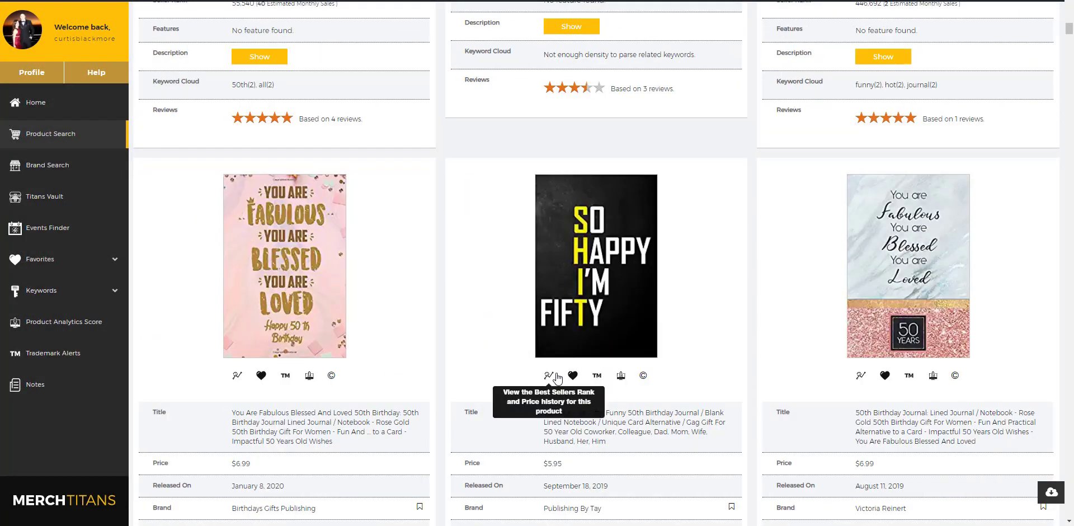
pyautogui.click(549, 375)
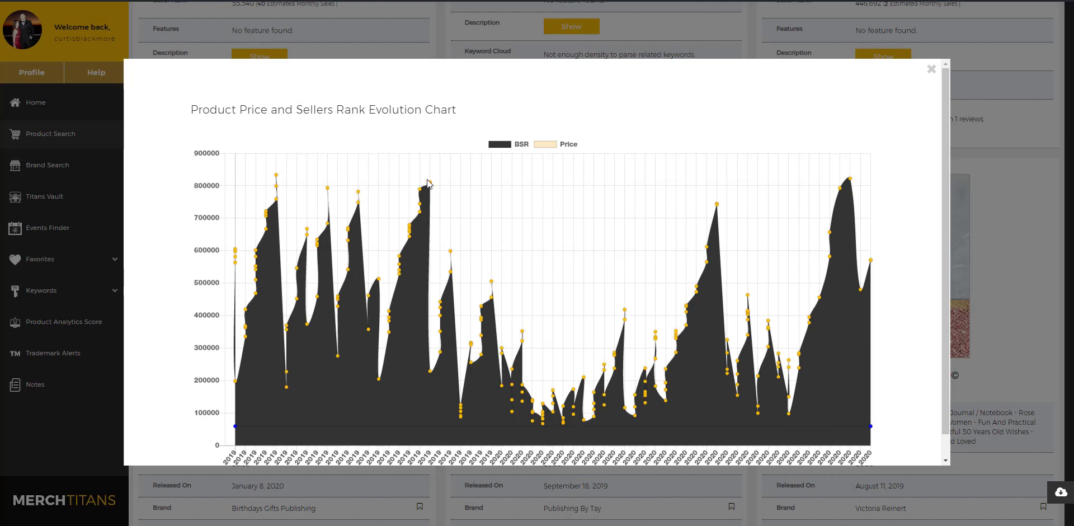
pyautogui.moveTo(431, 182)
pyautogui.moveTo(464, 420)
pyautogui.click(932, 68)
# Step: Return to the first results and review the seller rank, estimated monthly sales and reviews of "Good Days Start With Gratitude"
pyautogui.scroll(-10, 664, 348)
pyautogui.scroll(-15, 657, 346)
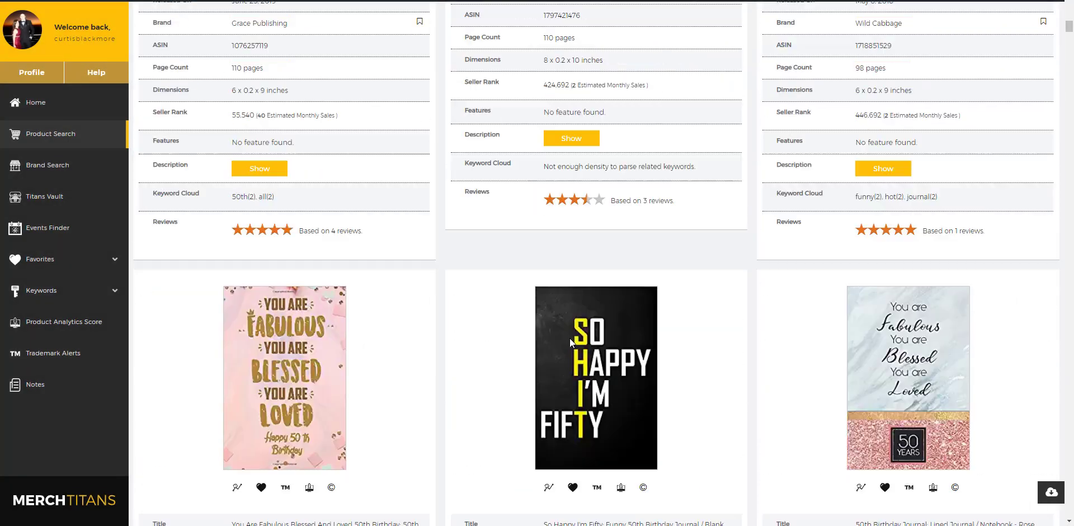
pyautogui.press('Home')
pyautogui.scroll(-5, 542, 326)
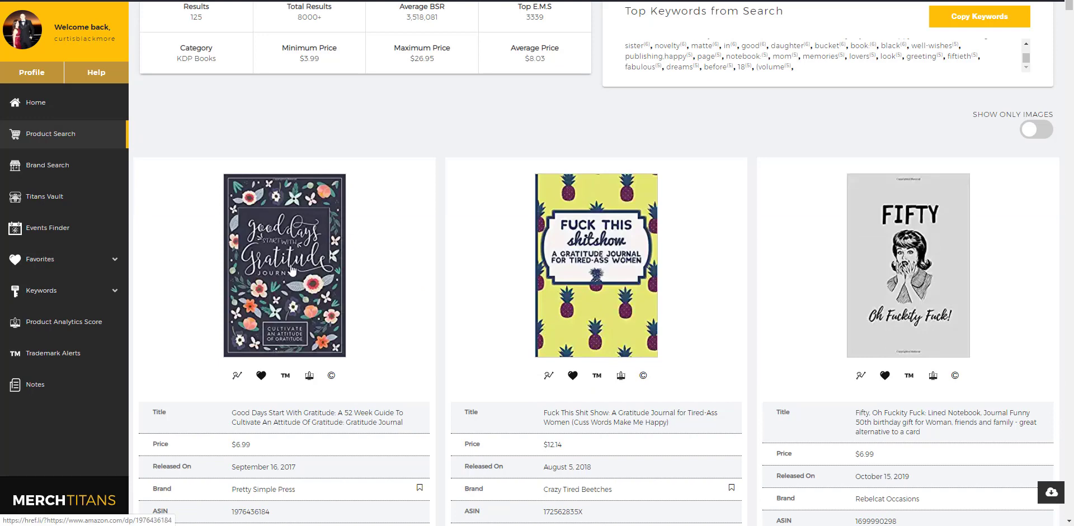
pyautogui.scroll(-2, 291, 271)
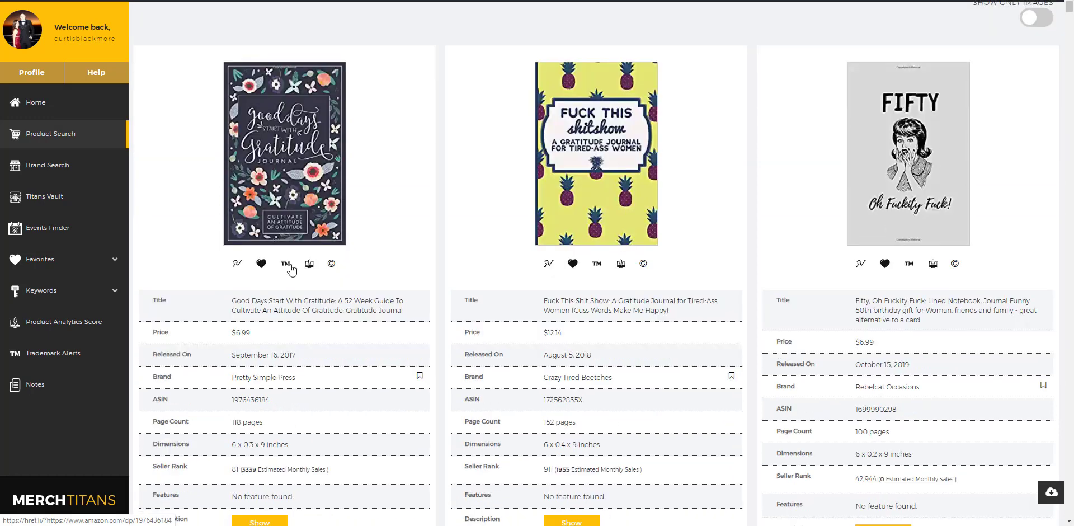
pyautogui.scroll(-2, 295, 374)
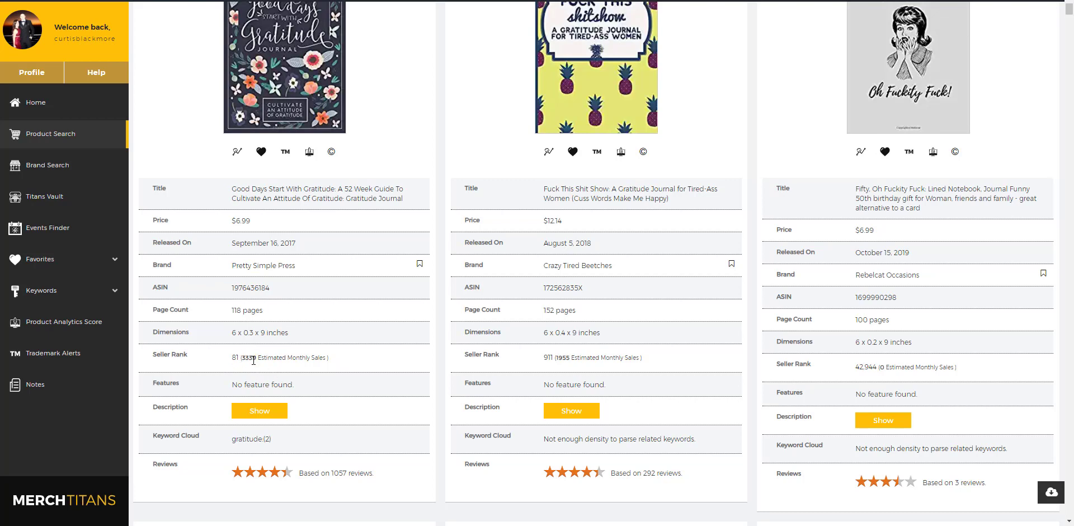
pyautogui.scroll(2, 292, 361)
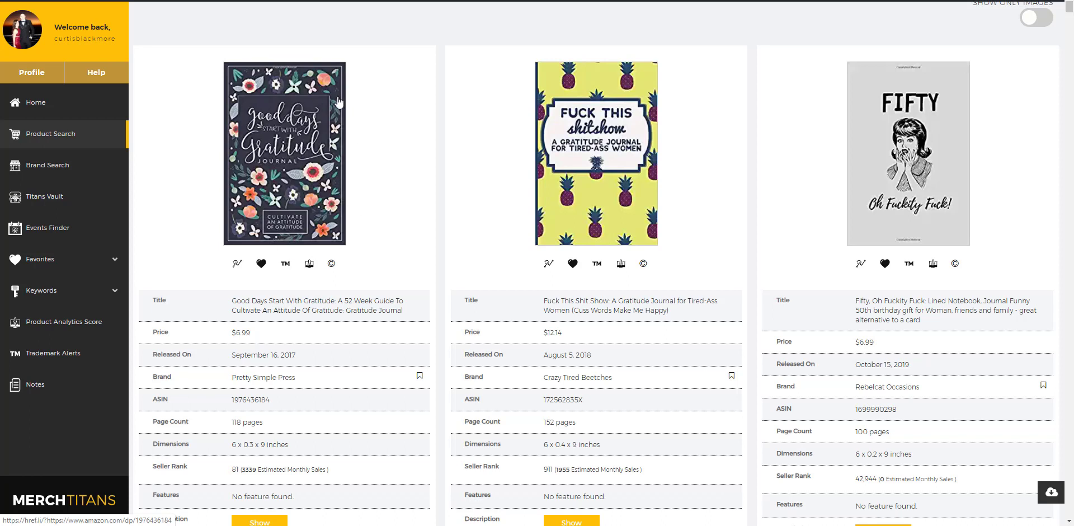
# Step: Examine the "Good Days Start With Gratitude" journal's rank and price history from its release to the latest dates, and close the chart
pyautogui.click(237, 263)
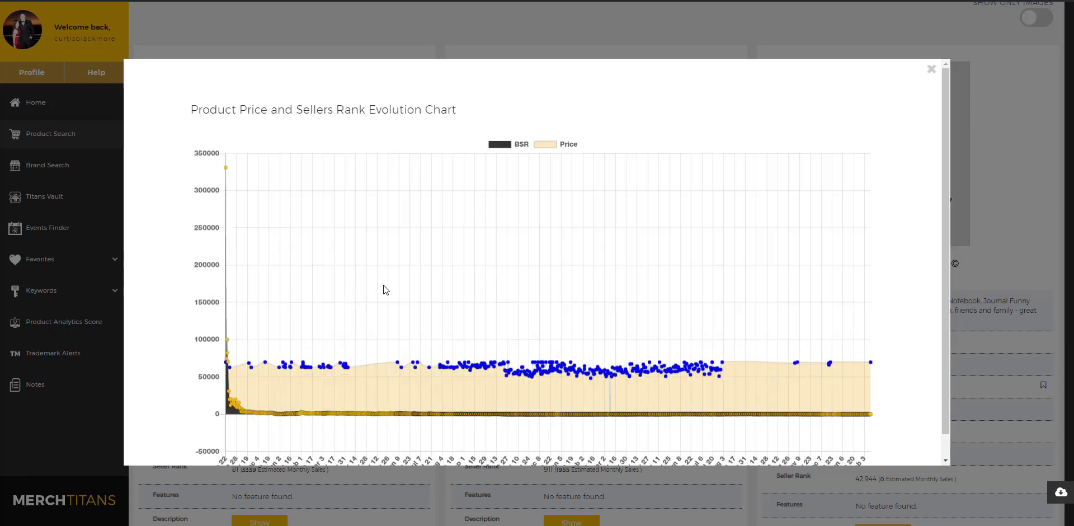
pyautogui.moveTo(271, 414)
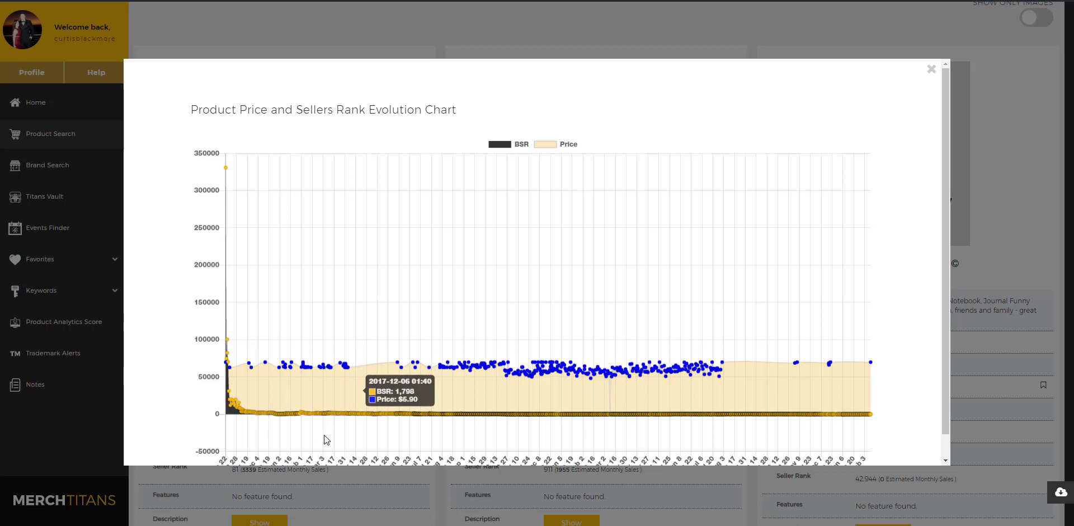
pyautogui.scroll(-1, 886, 431)
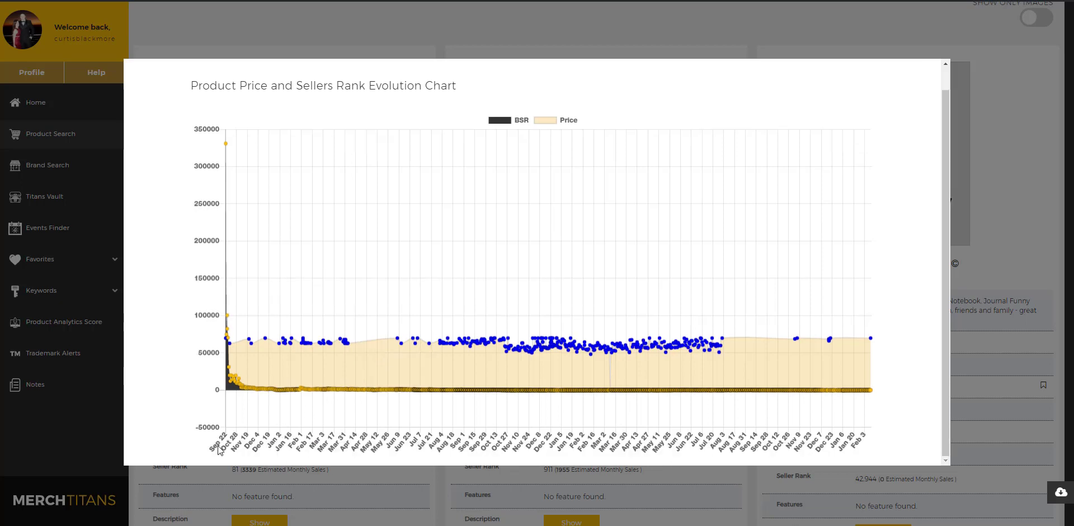
pyautogui.moveTo(229, 314)
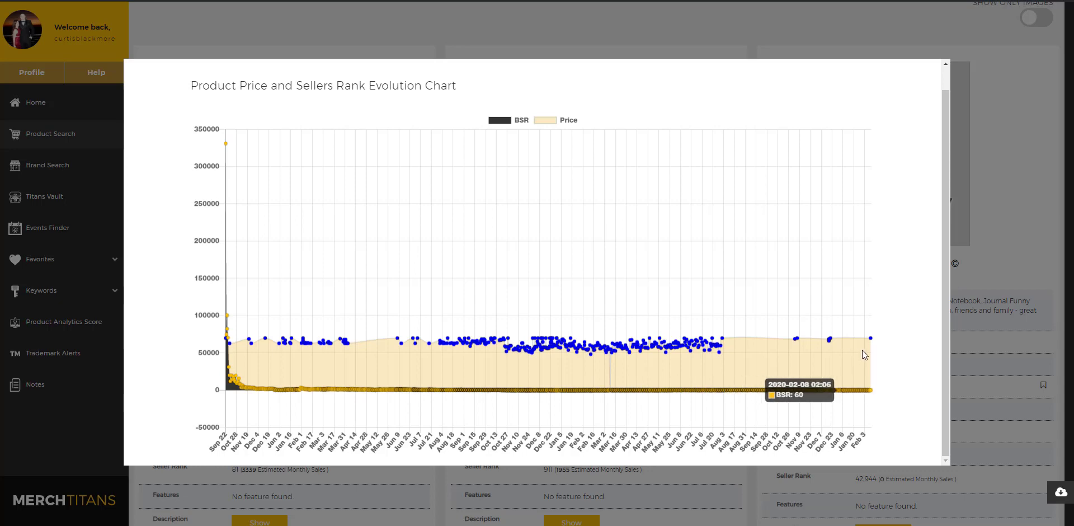
pyautogui.scroll(1, 901, 344)
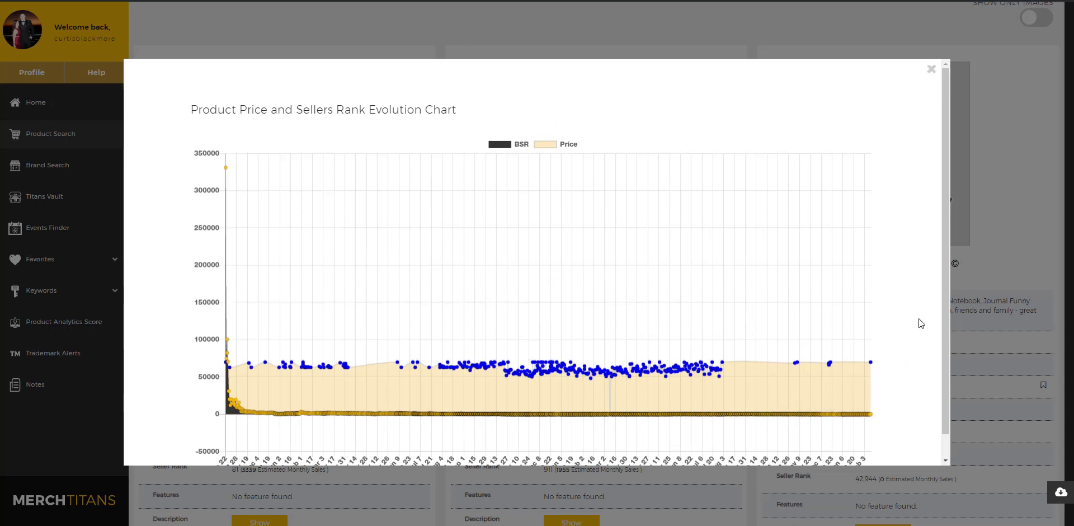
pyautogui.press('Escape')
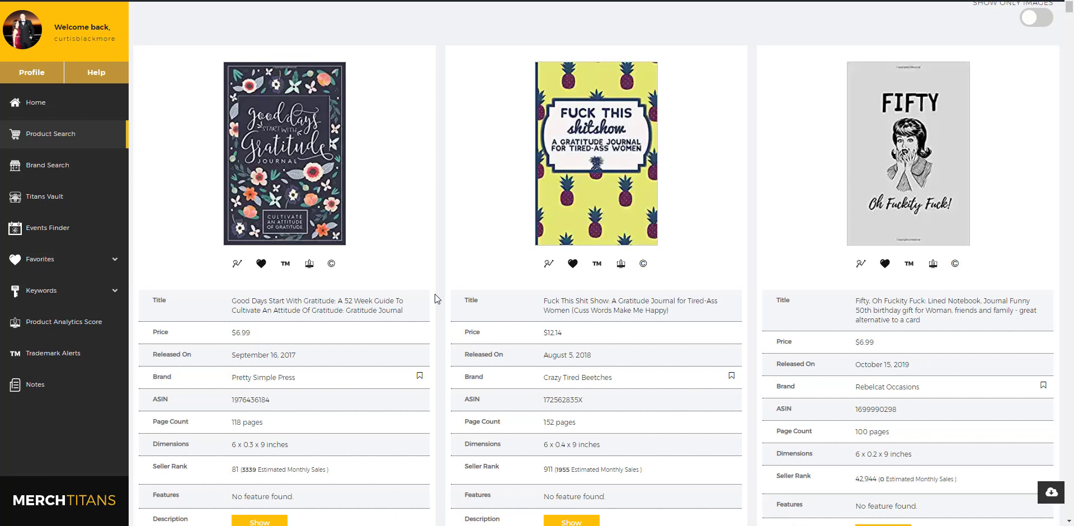
# Step: Browse the second and third rows of journal listings and recheck the KDP category options, leaving the selection at KDP ALL
pyautogui.scroll(-12, 680, 301)
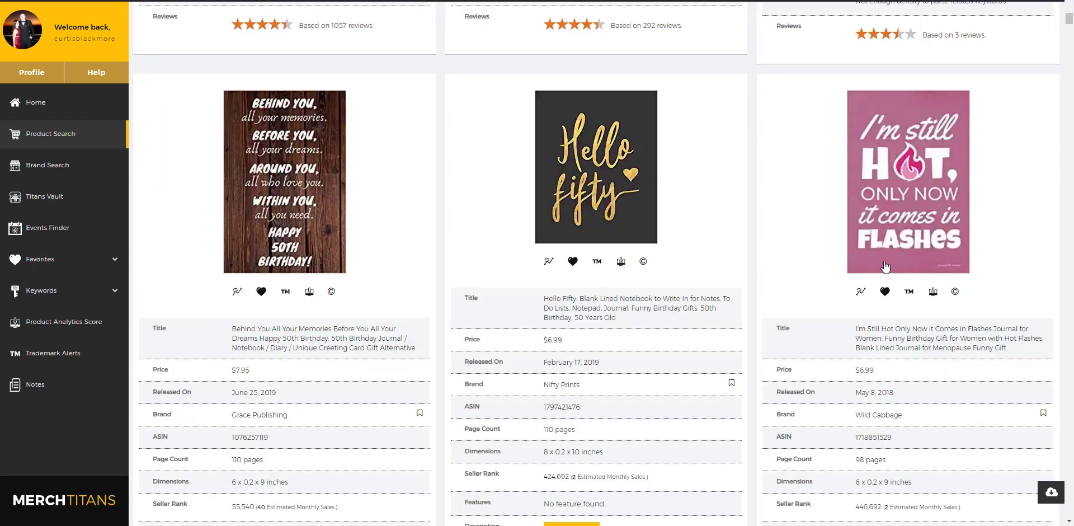
pyautogui.scroll(-7, 680, 301)
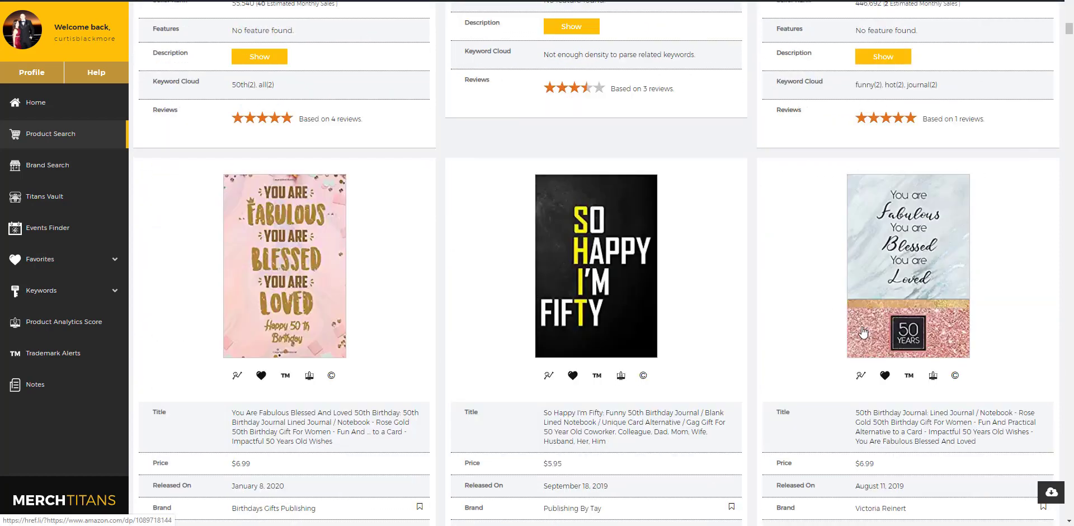
pyautogui.scroll(6, 864, 333)
pyautogui.scroll(13, 771, 374)
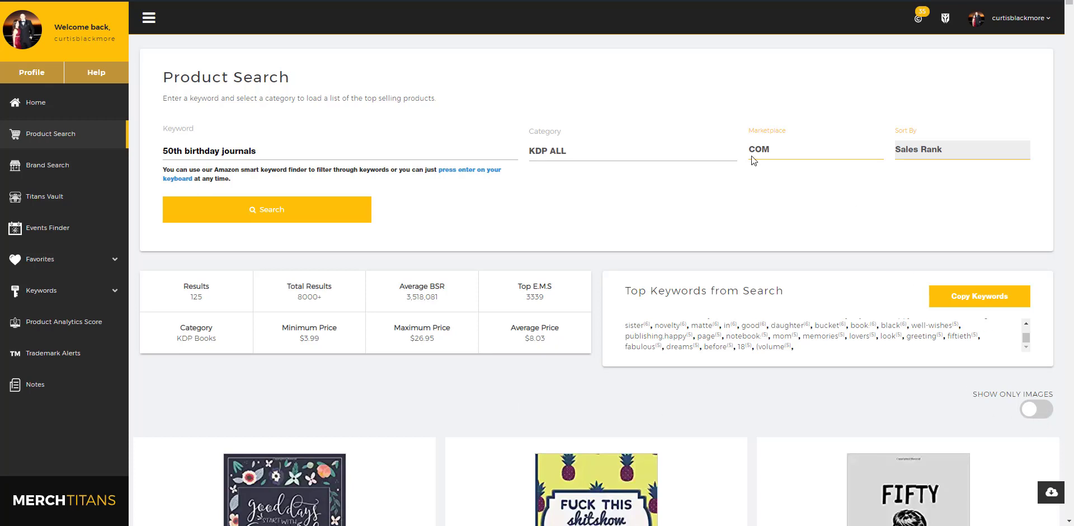
pyautogui.click(623, 153)
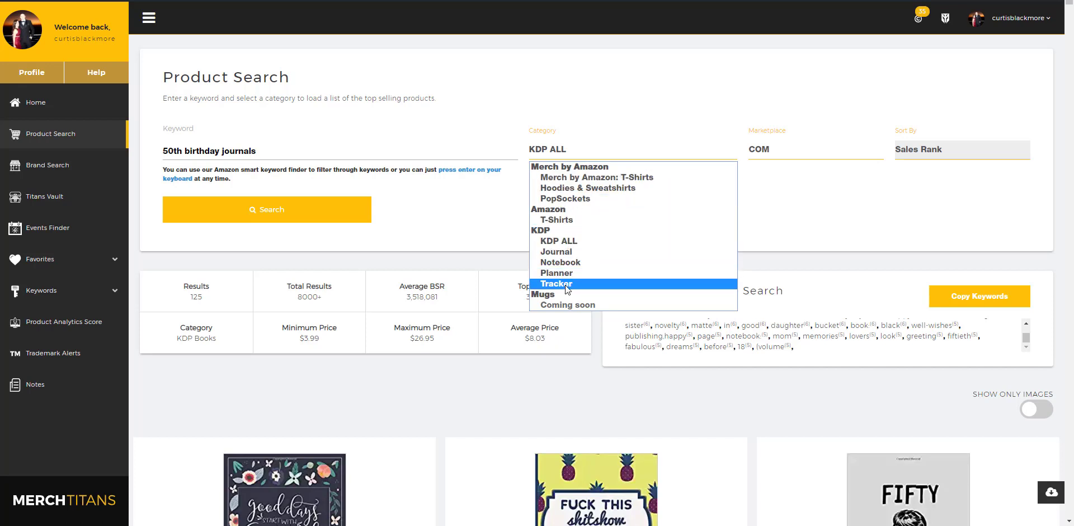
pyautogui.click(474, 250)
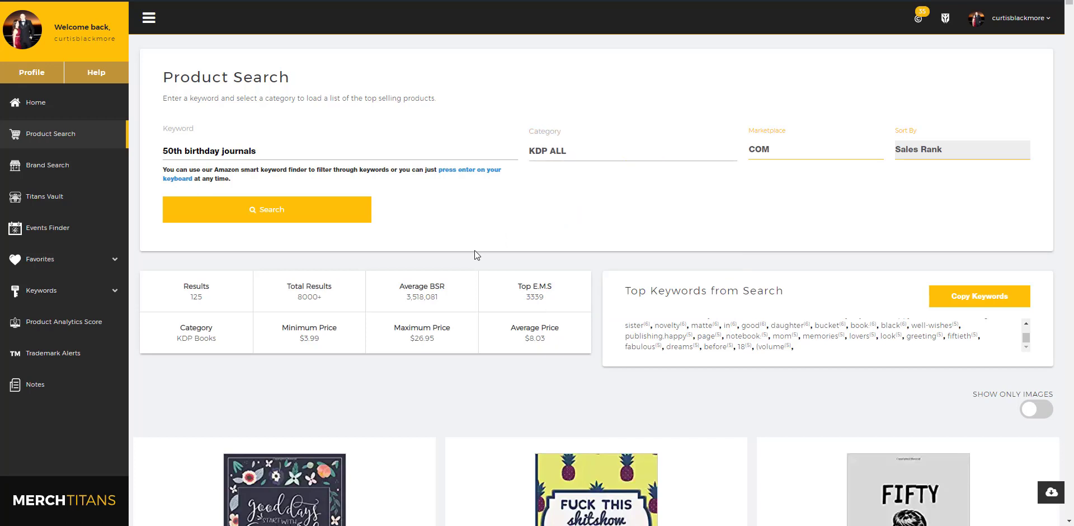